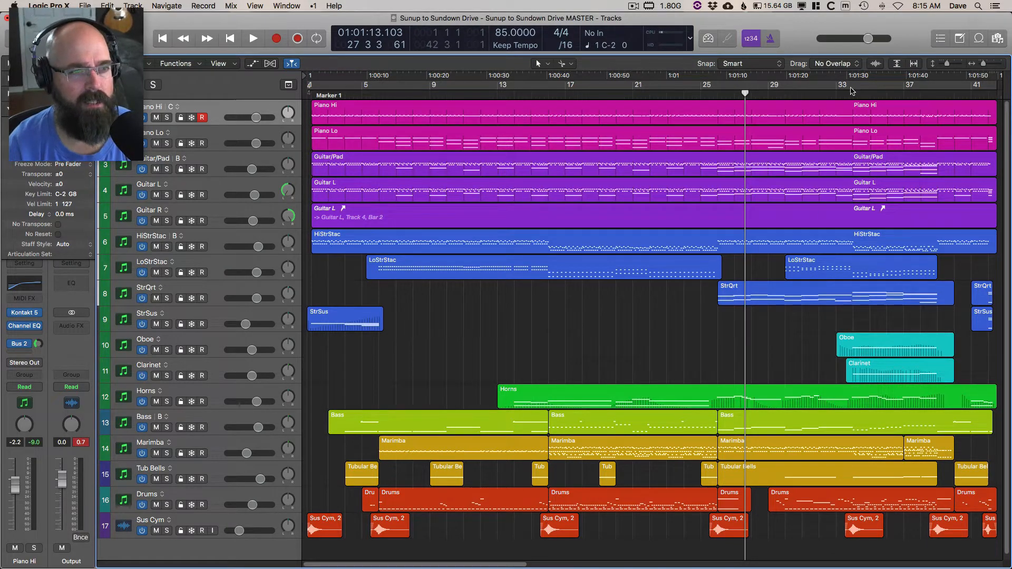
Set a cycle range from just before bar 34 to bar 41, beat 2, and play back part of it
{"action": "left_click_drag", "start_coordinate": [853, 89], "coordinate": [971, 101]}
{"action": "left_click_drag", "start_coordinate": [854, 85], "coordinate": [851, 111]}
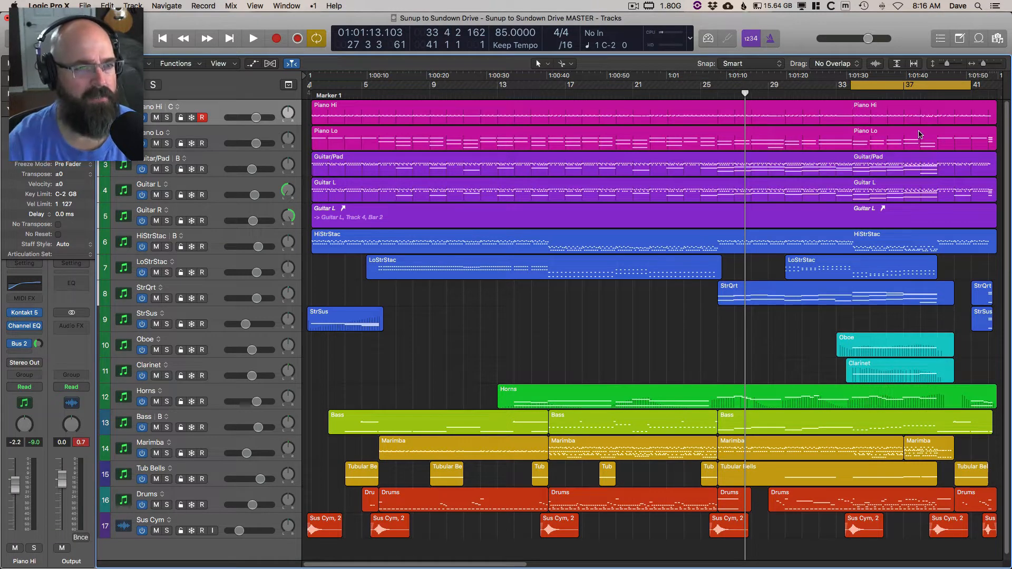
{"action": "scroll", "coordinate": [920, 136], "scroll_direction": "right", "scroll_amount": 3}
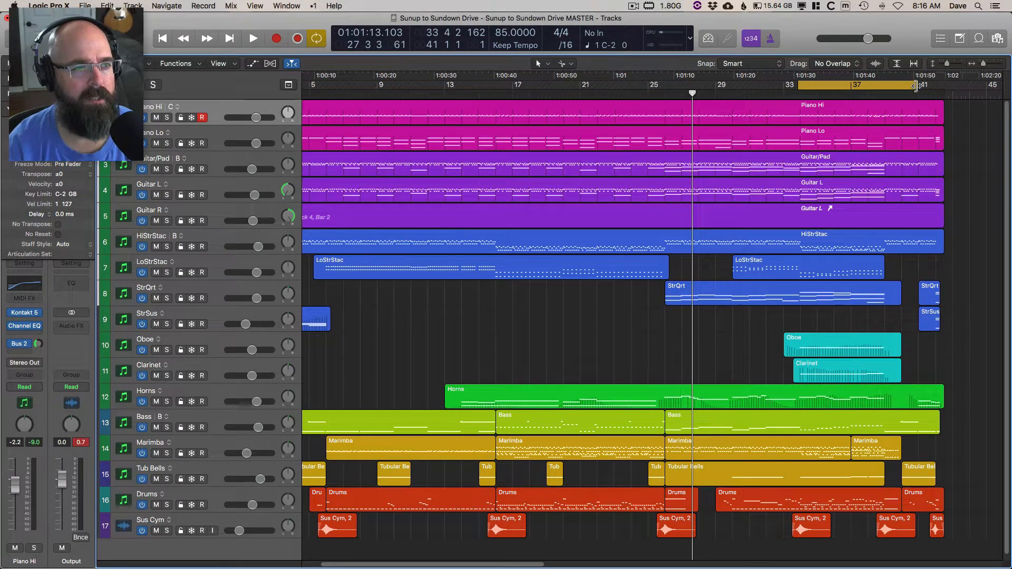
{"action": "left_click_drag", "start_coordinate": [917, 85], "coordinate": [926, 109]}
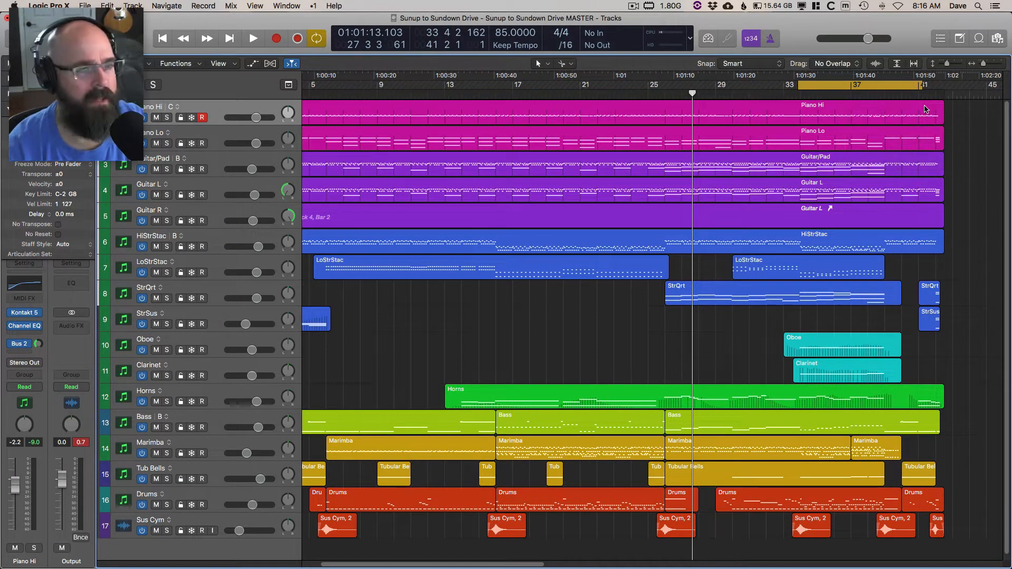
{"action": "key", "text": "space"}
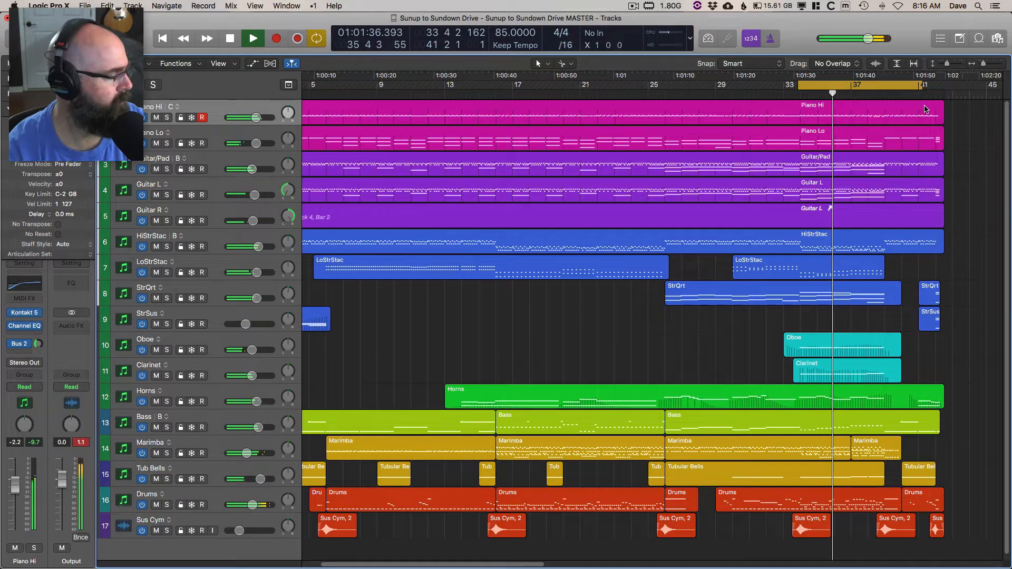
{"action": "key", "text": "space"}
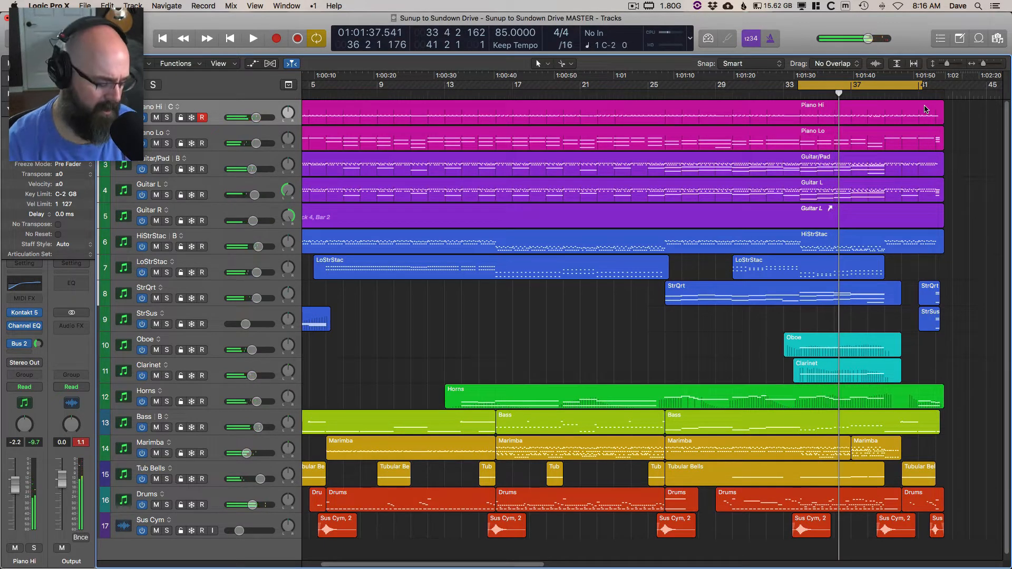
Show the mixer and pull the faders of all tracks from Piano Hi through Sus Cym down to -∞
{"action": "key", "text": "x"}
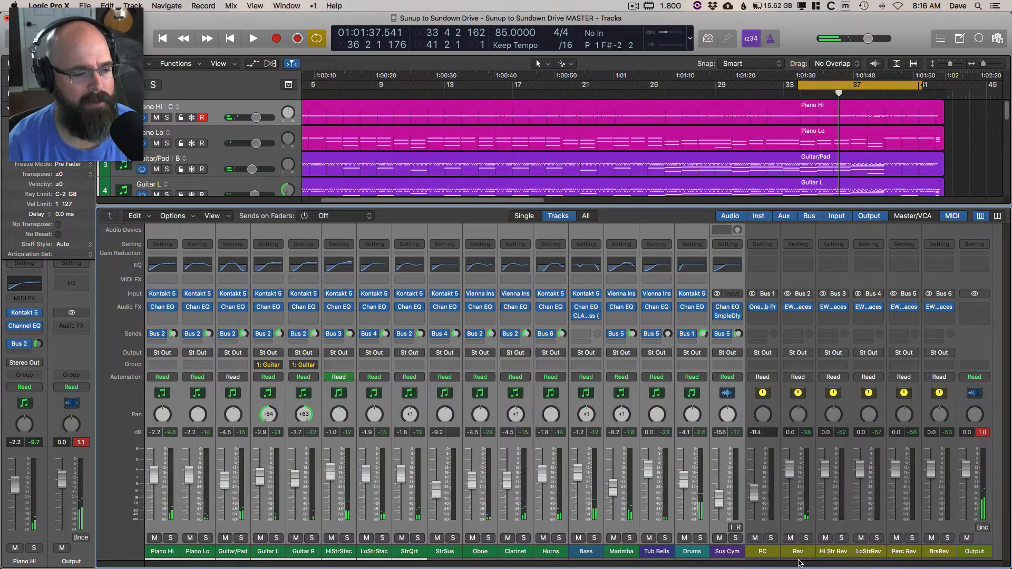
{"action": "left_click", "coordinate": [731, 555]}
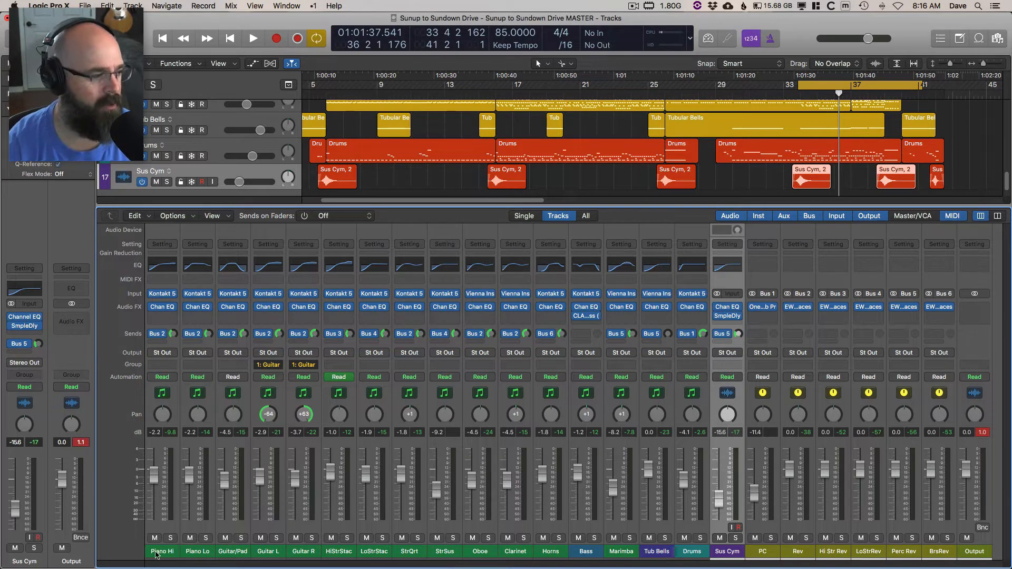
{"action": "left_click_drag", "start_coordinate": [154, 475], "coordinate": [154, 567]}
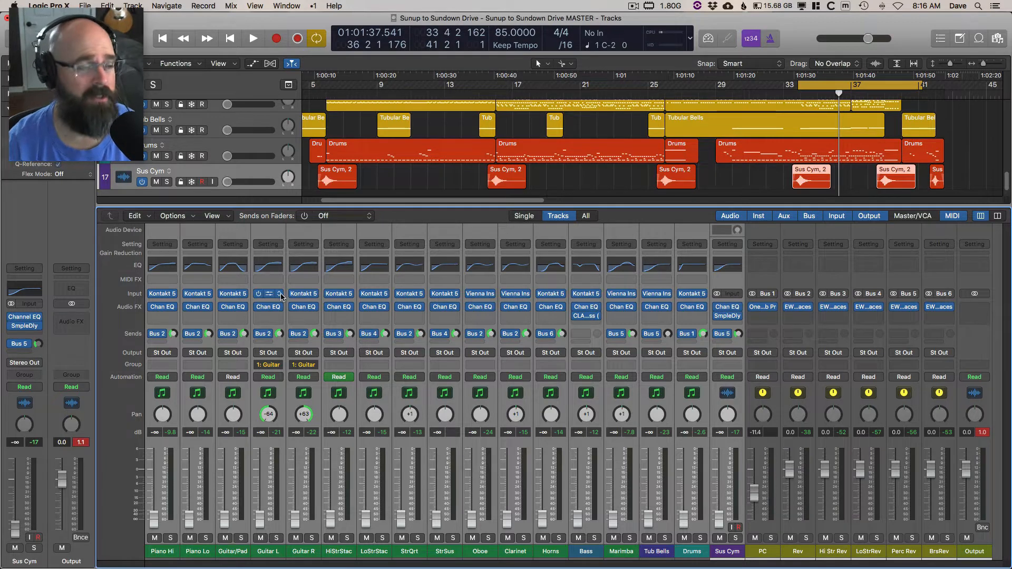
Inspect the volume automation on the Guitar/Pad track and hide the automation display again
{"action": "scroll", "coordinate": [361, 113], "scroll_direction": "up", "scroll_amount": 6}
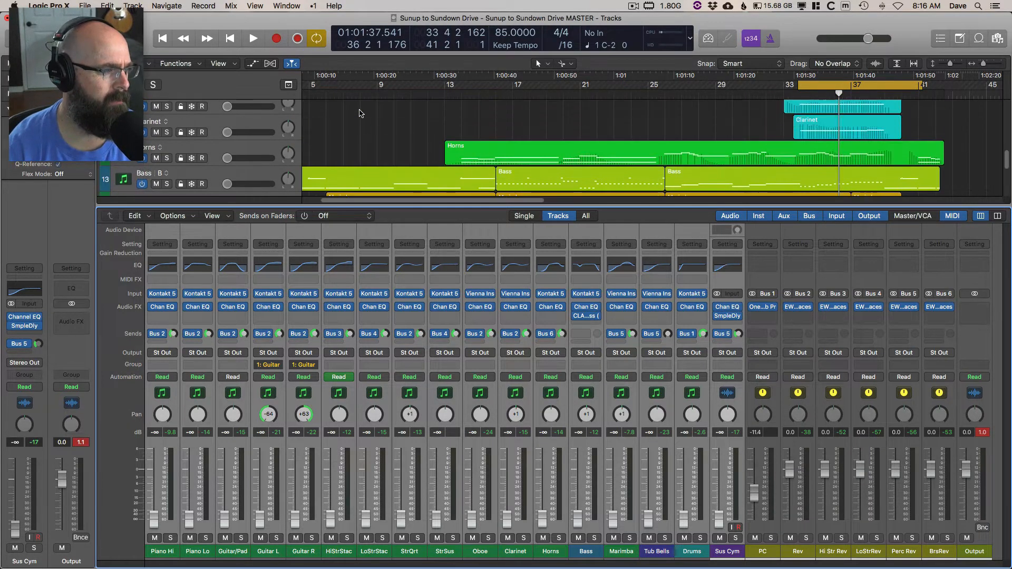
{"action": "scroll", "coordinate": [360, 113], "scroll_direction": "up", "scroll_amount": 4}
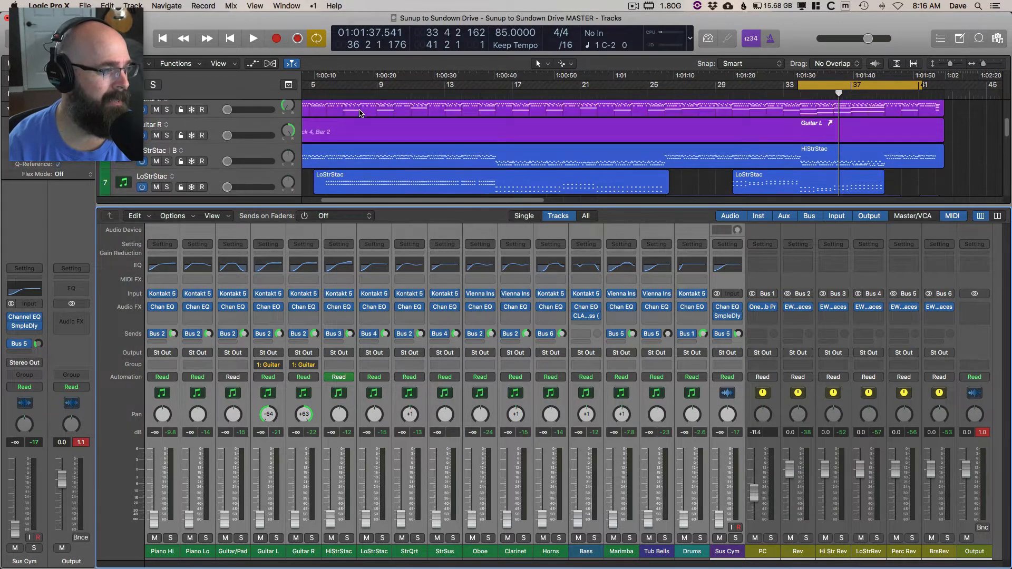
{"action": "scroll", "coordinate": [280, 124], "scroll_direction": "up", "scroll_amount": 3}
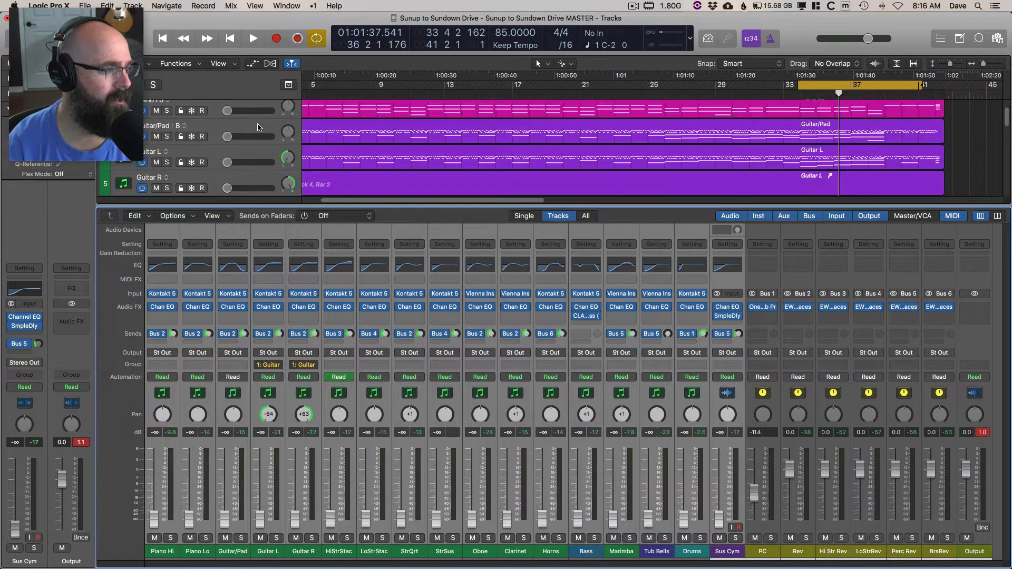
{"action": "left_click", "coordinate": [238, 129]}
{"action": "key", "text": "a"}
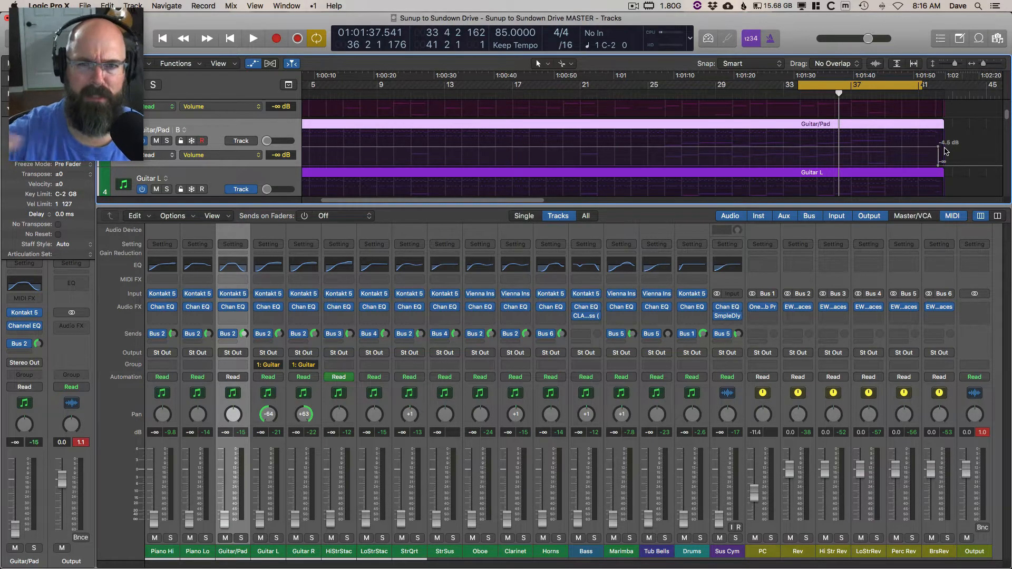
{"action": "key", "text": "a"}
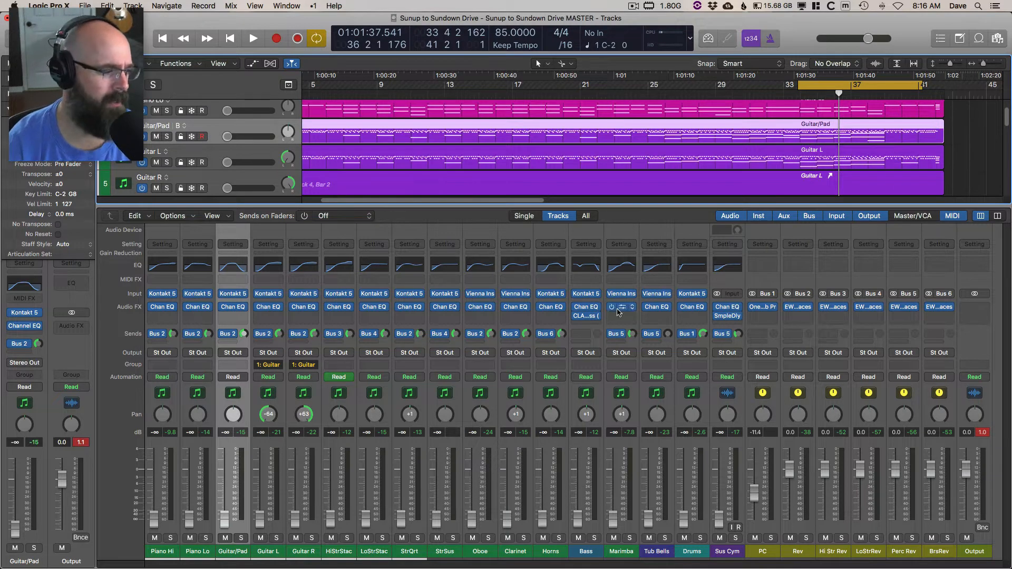
Raise the Piano Hi fader to -3.8 dB and the grouped Guitar L and Guitar R faders to -5.0 dB during looped playback
{"action": "left_click", "coordinate": [727, 551]}
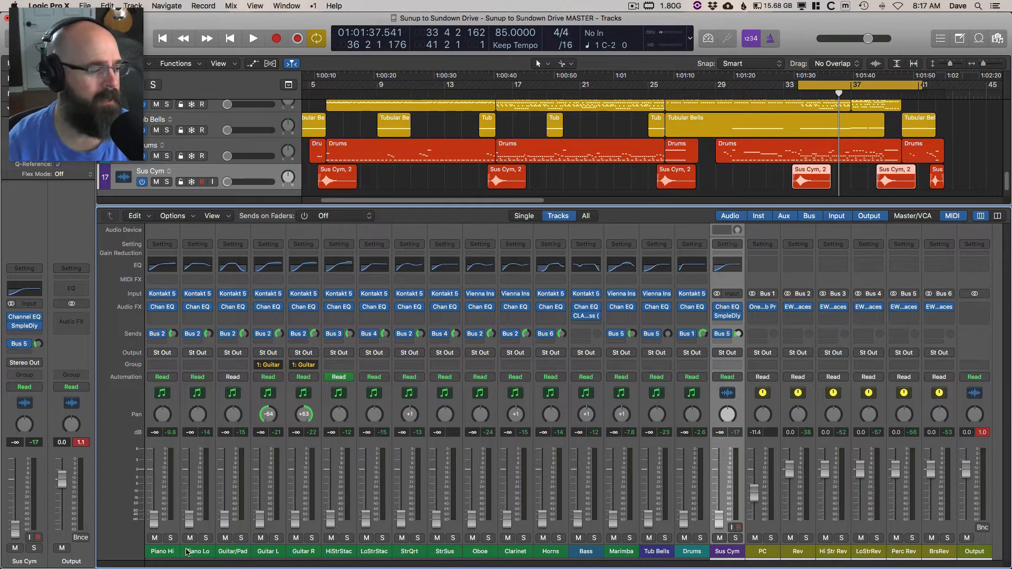
{"action": "left_click_drag", "start_coordinate": [154, 519], "coordinate": [153, 467]}
{"action": "key", "text": "space"}
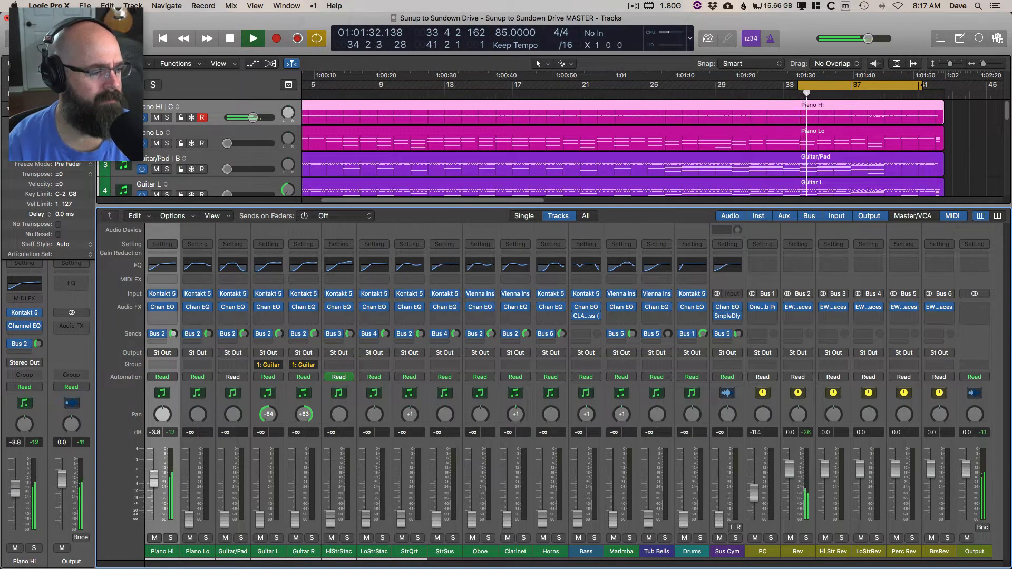
{"action": "left_click_drag", "start_coordinate": [259, 521], "coordinate": [260, 480]}
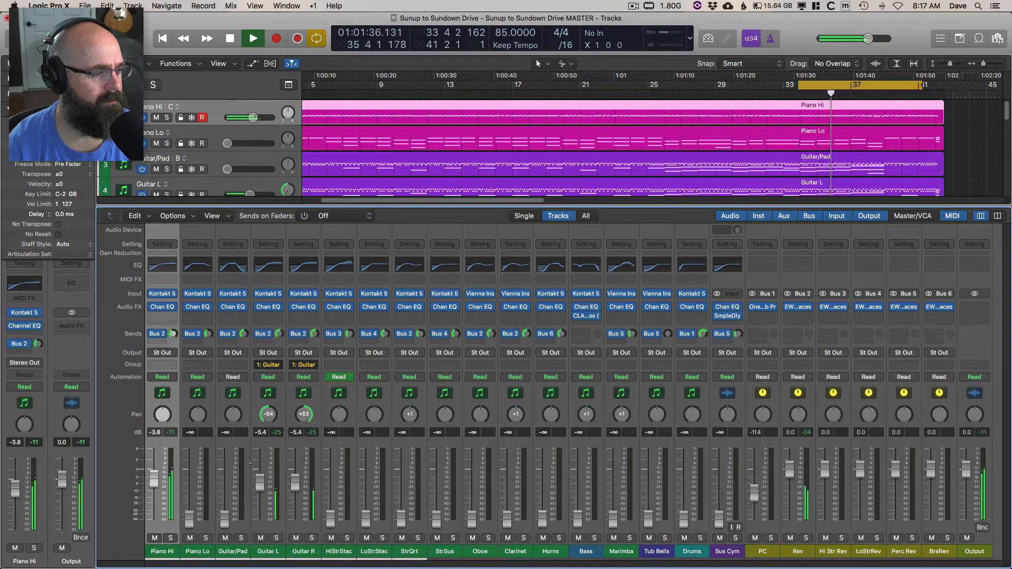
Set the HiStrStac fader to -4.8 dB and the Piano Hi fader to -2.5 dB, checking the balance in playback
{"action": "left_click_drag", "start_coordinate": [331, 519], "coordinate": [331, 480]}
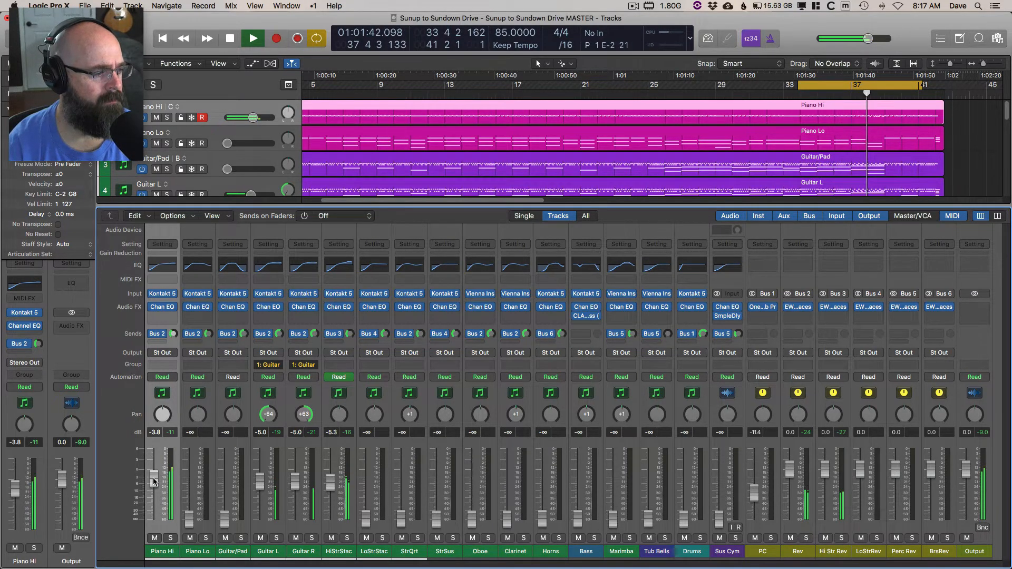
{"action": "left_click_drag", "start_coordinate": [154, 482], "coordinate": [154, 480]}
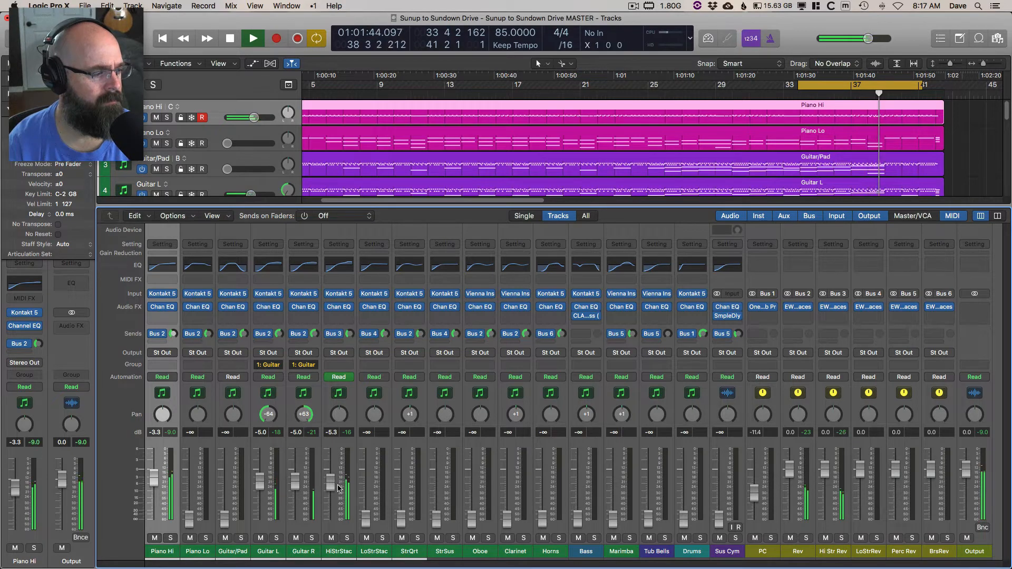
{"action": "left_click_drag", "start_coordinate": [330, 483], "coordinate": [331, 481]}
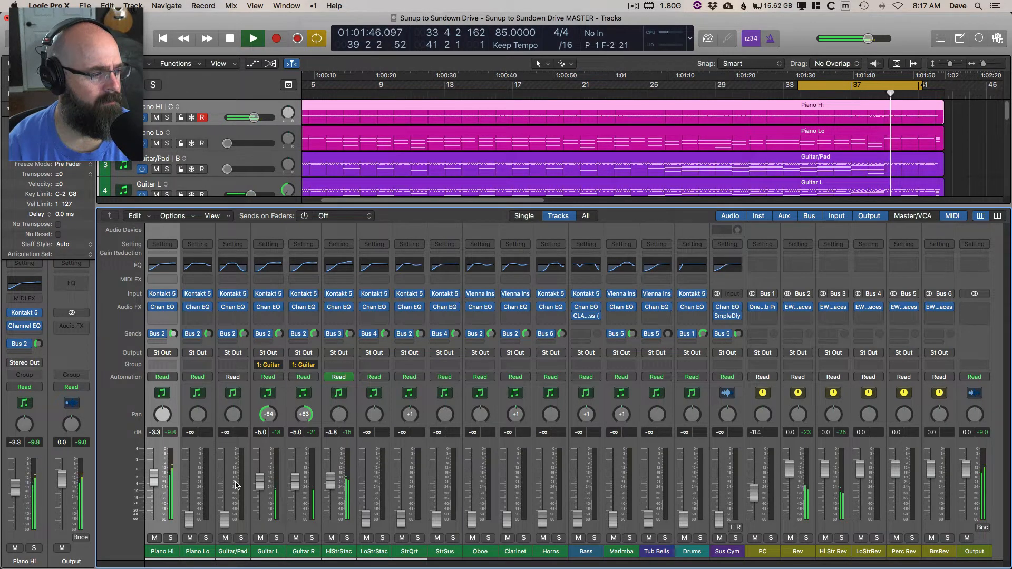
{"action": "key", "text": "space"}
{"action": "key", "text": "space"}
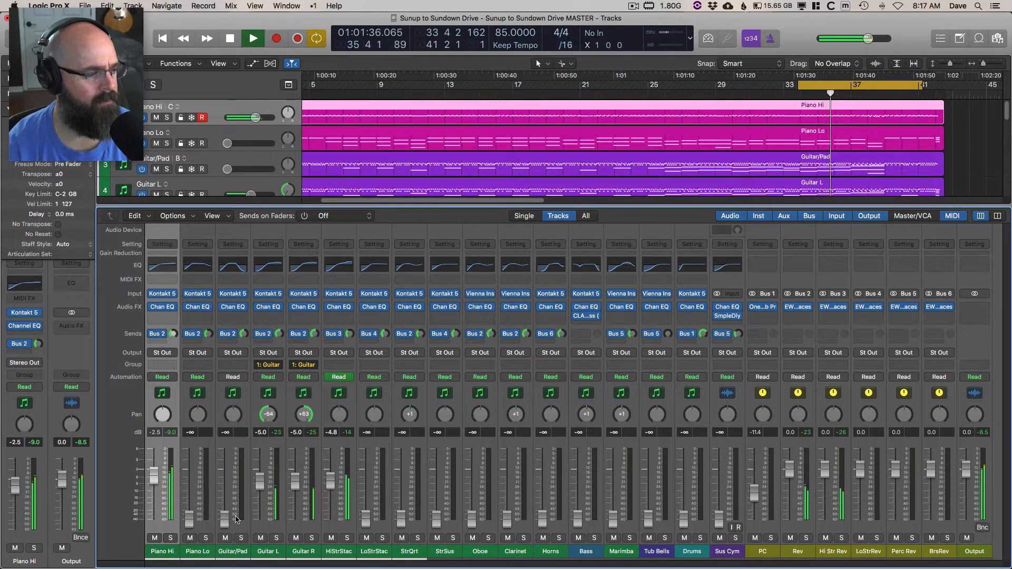
Raise the Guitar/Pad fader to -7.8 dB and replay the cycle range
{"action": "key", "text": "space"}
{"action": "left_click_drag", "start_coordinate": [228, 523], "coordinate": [225, 492]}
{"action": "key", "text": "space"}
{"action": "key", "text": "space"}
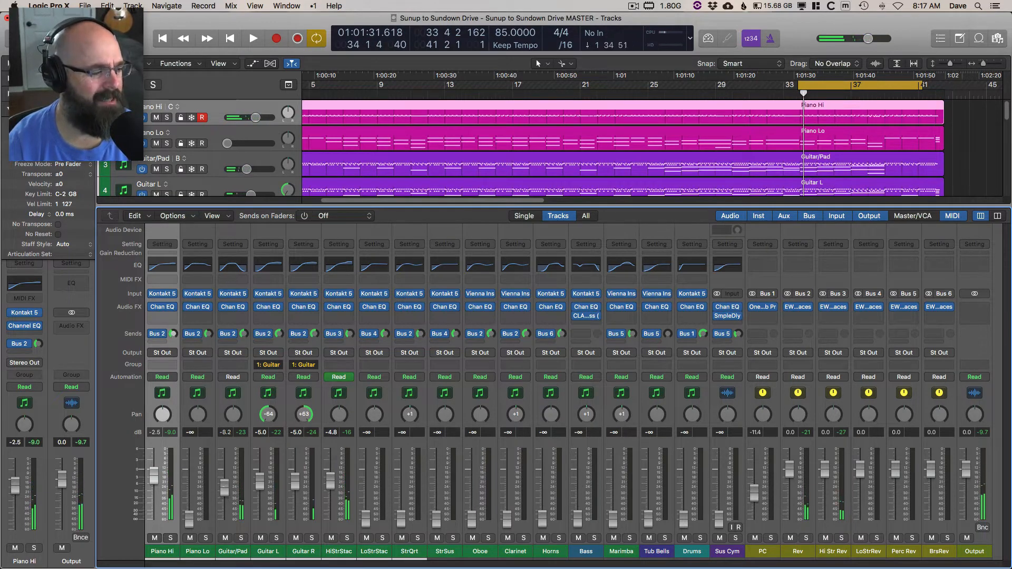
{"action": "key", "text": "space"}
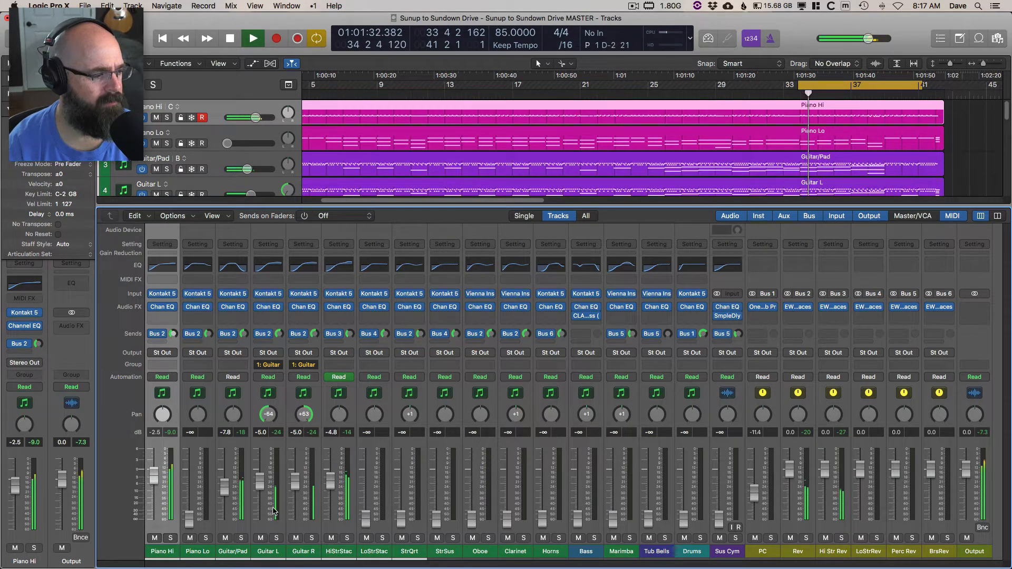
Raise the faders for Piano Lo to -6.2 dB, Bass to -6.8 dB, Marimba to -8.6 dB and LoStrStac to -3.7 dB
{"action": "left_click_drag", "start_coordinate": [189, 519], "coordinate": [189, 484]}
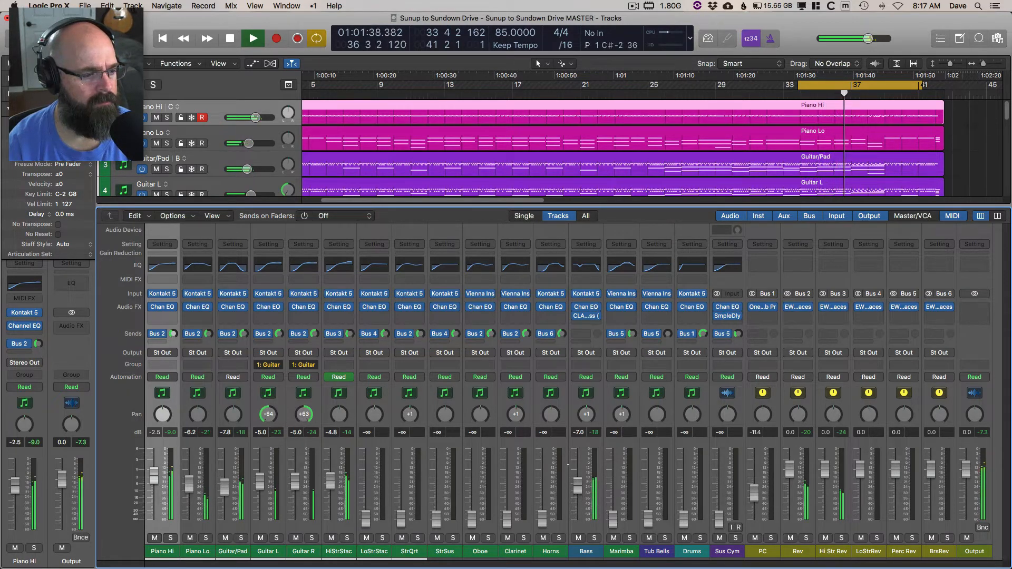
{"action": "left_click_drag", "start_coordinate": [613, 519], "coordinate": [613, 494]}
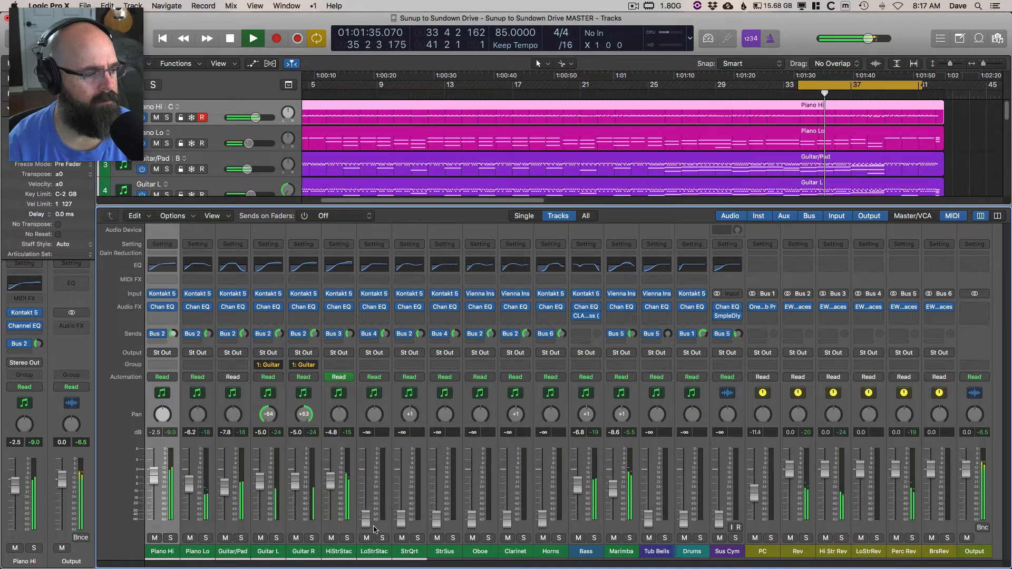
{"action": "key", "text": "space"}
{"action": "left_click_drag", "start_coordinate": [366, 519], "coordinate": [364, 474]}
{"action": "key", "text": "space"}
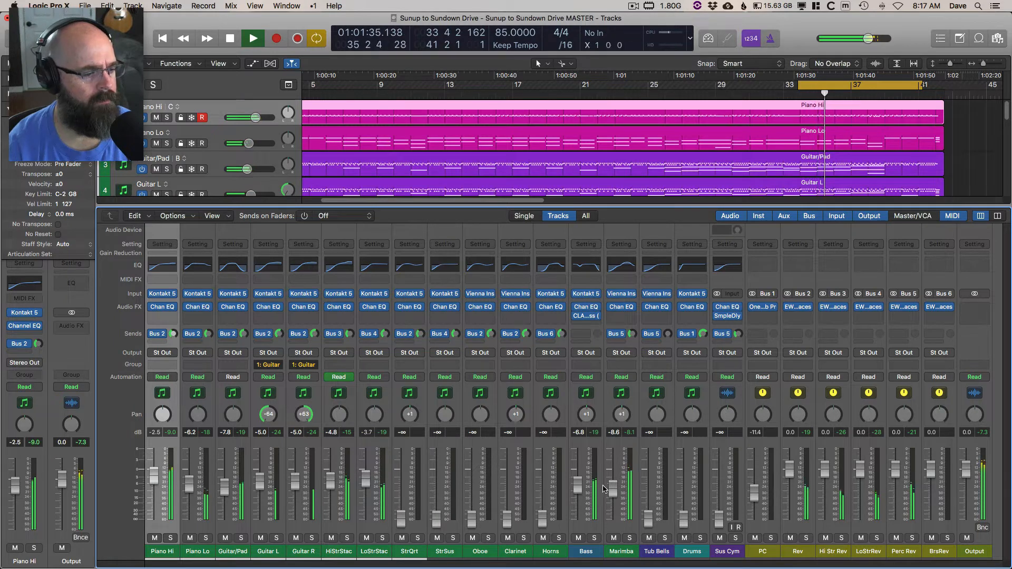
Raise the Drums fader to -10.6 dB and the Tub Bells fader to -9.2 dB, replaying the loop to check them
{"action": "key", "text": "space"}
{"action": "left_click_drag", "start_coordinate": [684, 519], "coordinate": [648, 491]}
{"action": "key", "text": "space"}
{"action": "key", "text": "space"}
{"action": "key", "text": "space"}
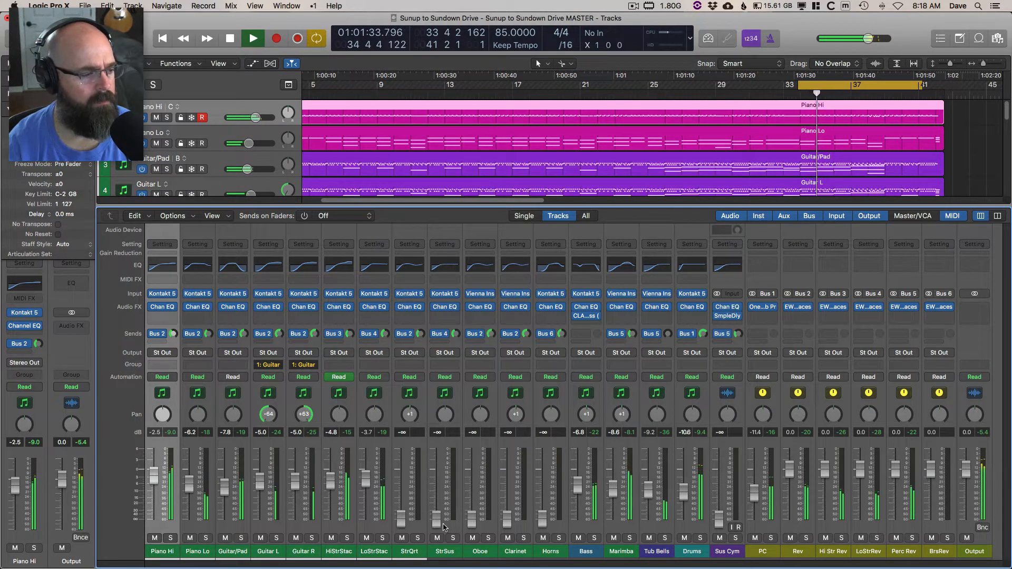
Raise the StrQrt fader to -2.8 dB and the Horns fader to -3.7 dB against the looped section
{"action": "left_click_drag", "start_coordinate": [406, 521], "coordinate": [406, 475]}
{"action": "key", "text": "space"}
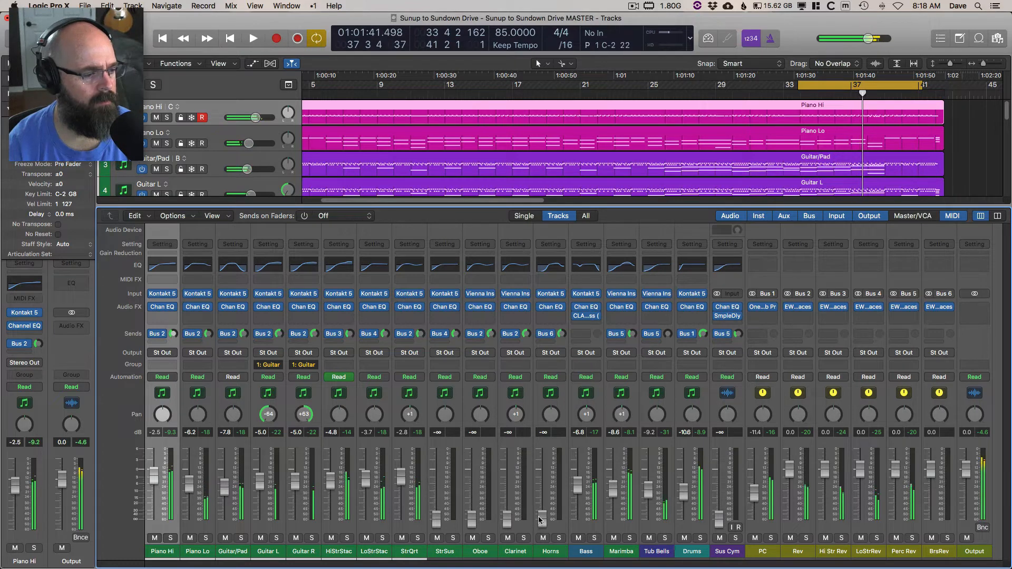
{"action": "left_click_drag", "start_coordinate": [543, 520], "coordinate": [541, 485]}
{"action": "key", "text": "space"}
Raise the faders for Oboe to -4.7 dB, Clarinet to -8.8 dB and StrSus to -12.6 dB, and stop playback
{"action": "left_click_drag", "start_coordinate": [472, 519], "coordinate": [472, 488]}
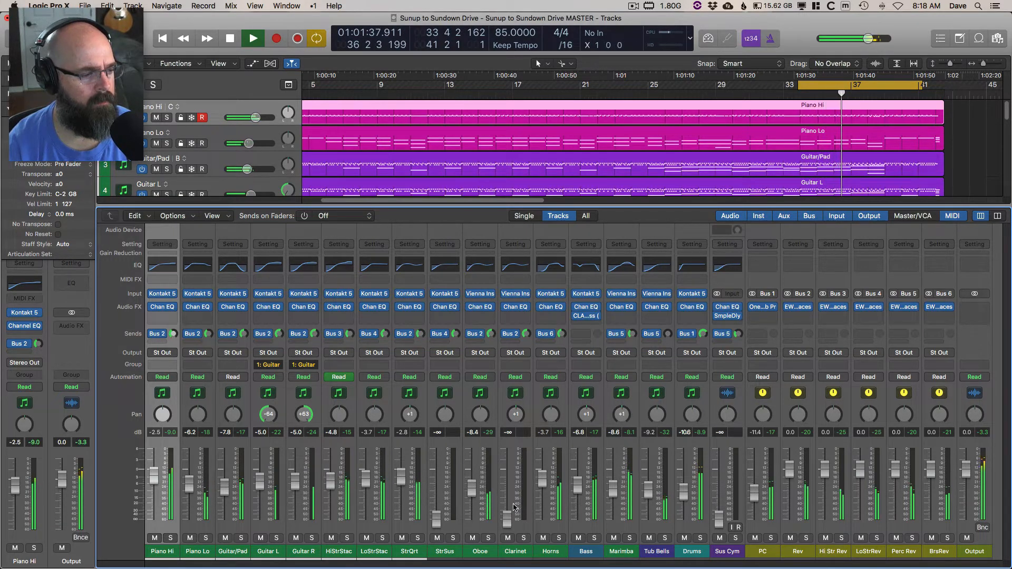
{"action": "left_click_drag", "start_coordinate": [507, 520], "coordinate": [503, 483]}
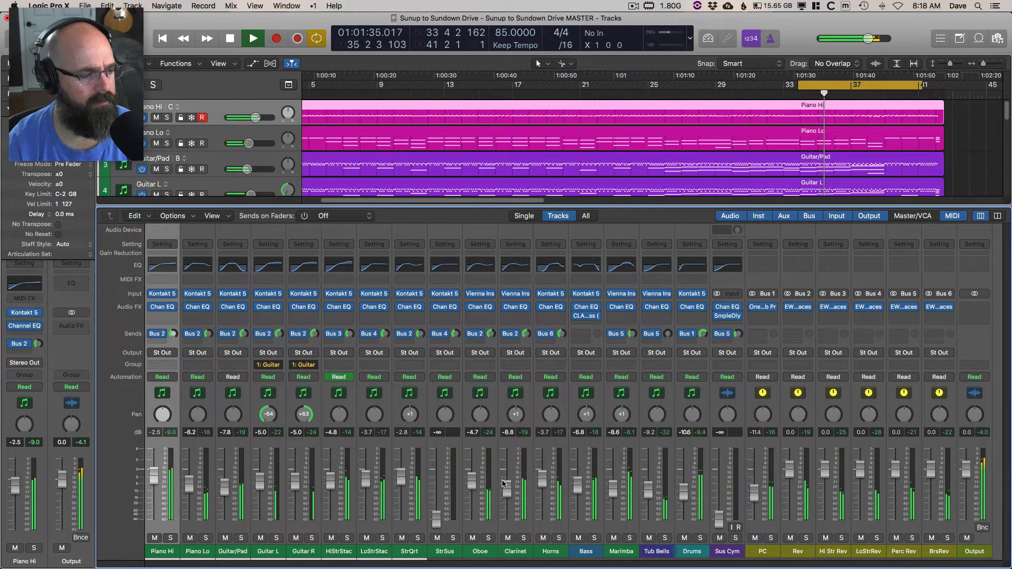
{"action": "left_click_drag", "start_coordinate": [436, 519], "coordinate": [437, 494]}
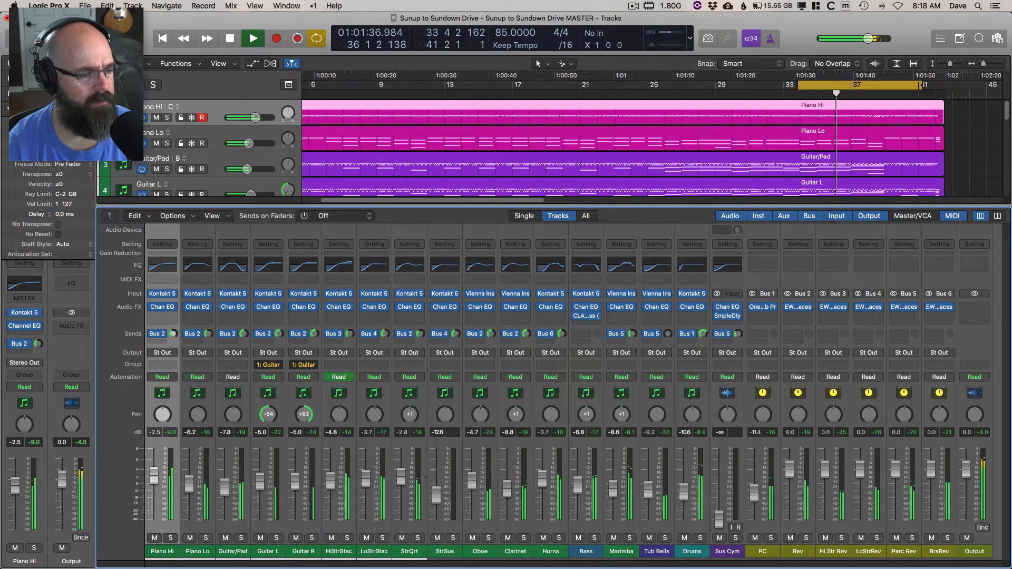
{"action": "key", "text": "space"}
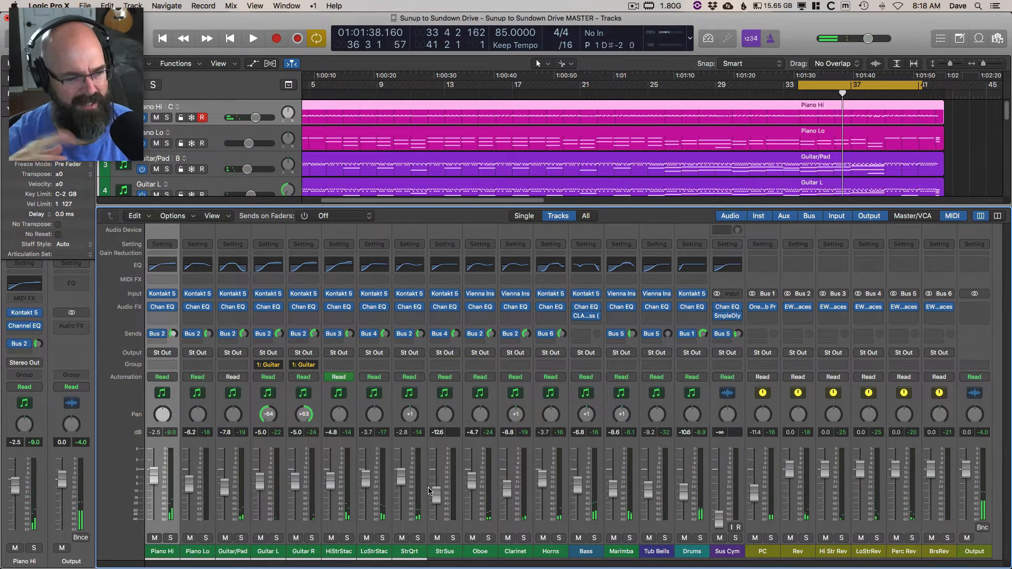
Raise the Sus Cym fader to -13.6 dB during playback, stop, and reset the Output channel's peak level
{"action": "key", "text": "space"}
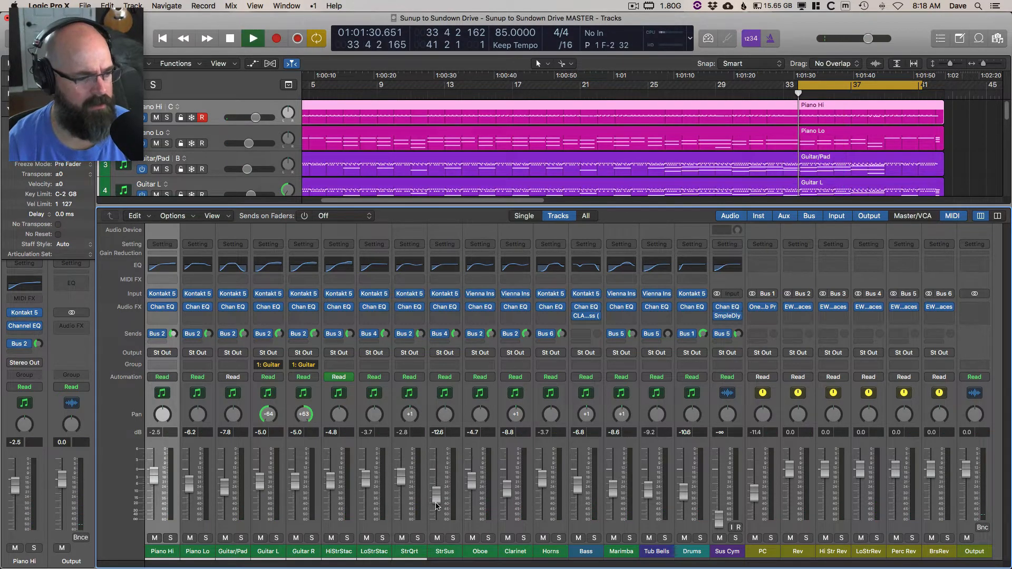
{"action": "left_click_drag", "start_coordinate": [717, 519], "coordinate": [718, 497]}
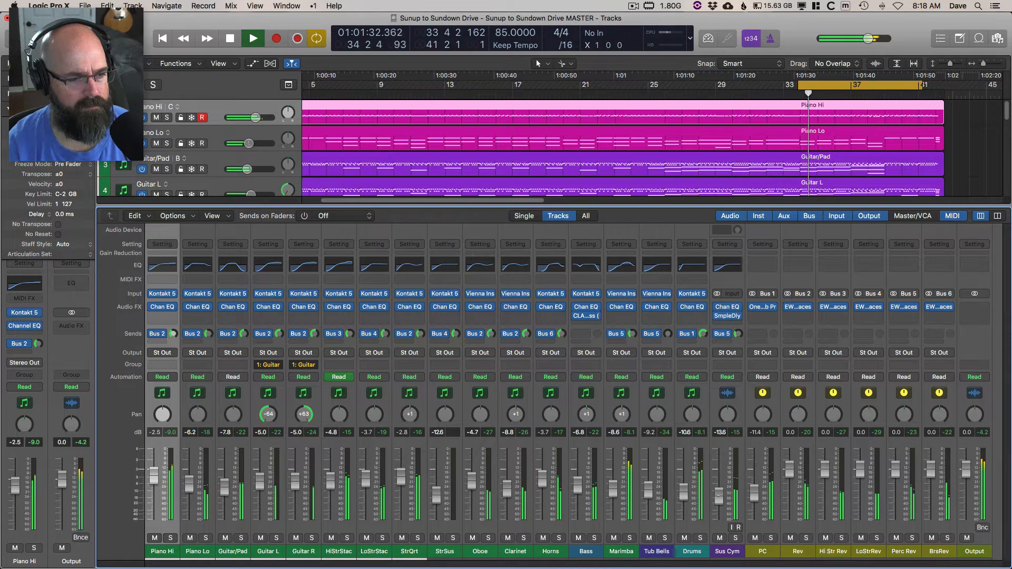
{"action": "key", "text": "space"}
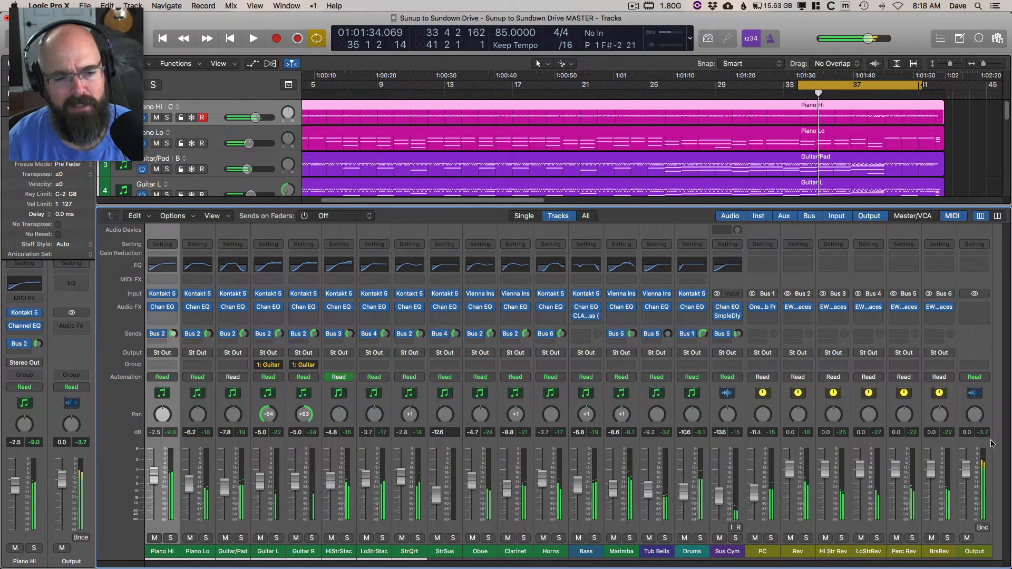
{"action": "left_click", "coordinate": [985, 433]}
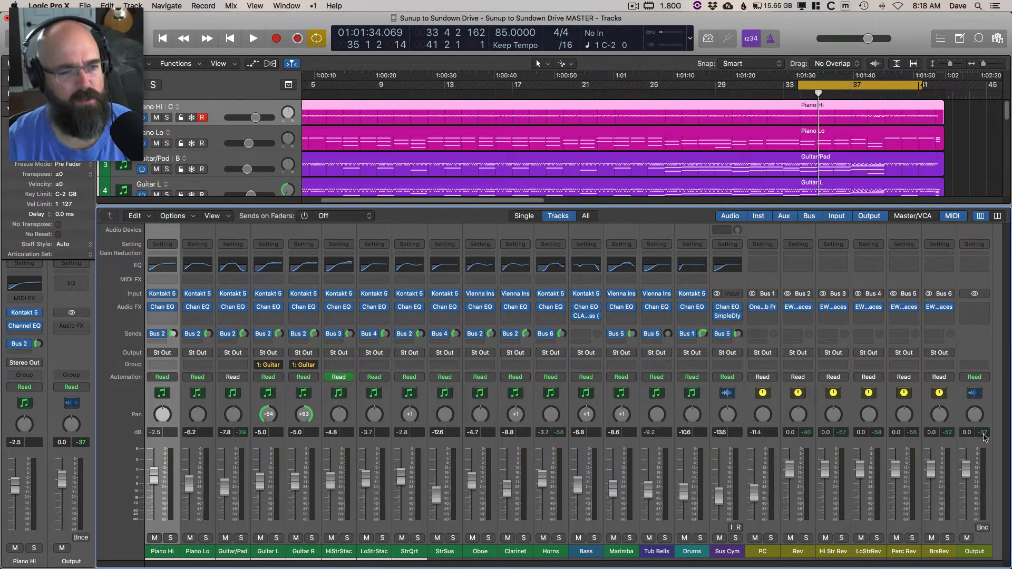
Adjust the faders during loop playback to -5.1 dB for Oboe, -9.2 dB for Clarinet, -4.0 dB for HiStrStac and -8.0 dB for Drums
{"action": "key", "text": "space"}
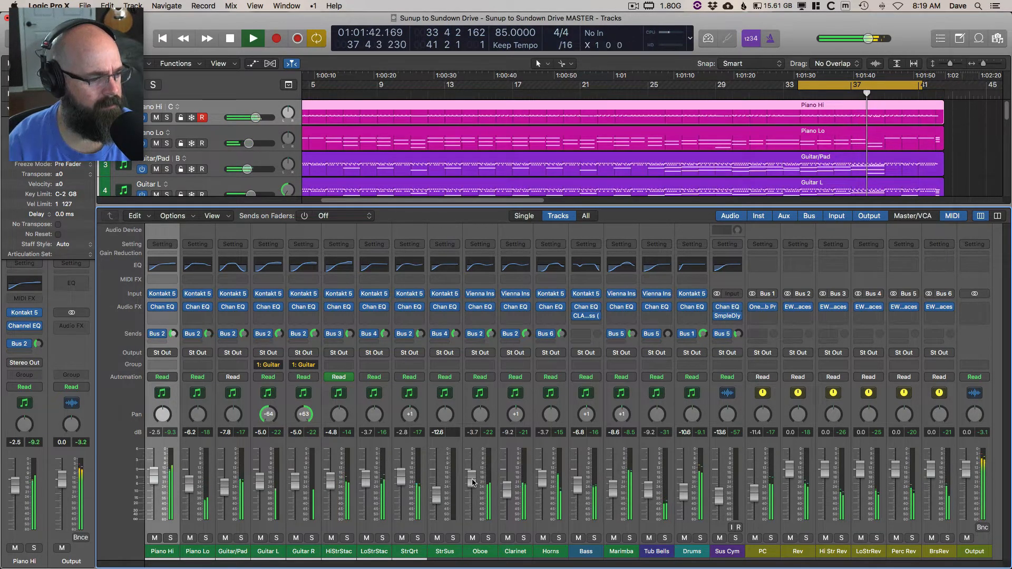
{"action": "left_click_drag", "start_coordinate": [473, 482], "coordinate": [473, 488]}
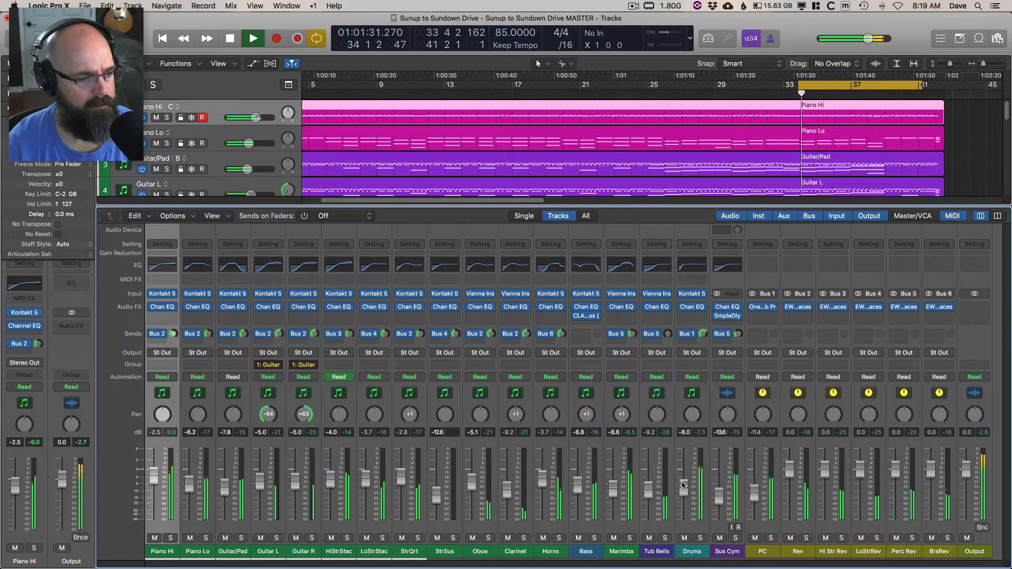
{"action": "key", "text": "space"}
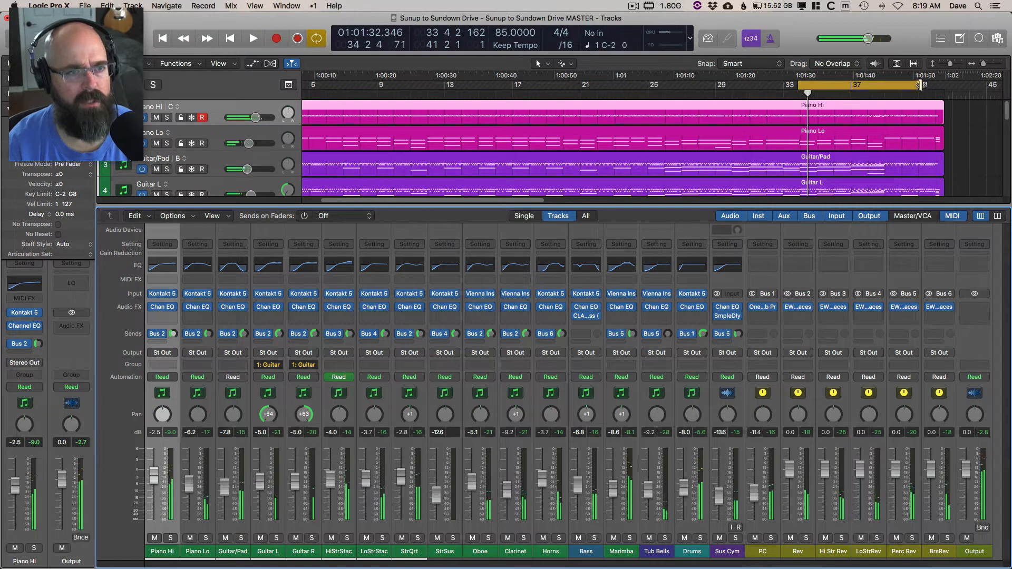
Extend the cycle range to run from 32 2 1 1 to 42 3 1 1 and audition the longer loop
{"action": "left_click_drag", "start_coordinate": [920, 86], "coordinate": [944, 86]}
{"action": "key", "text": "space"}
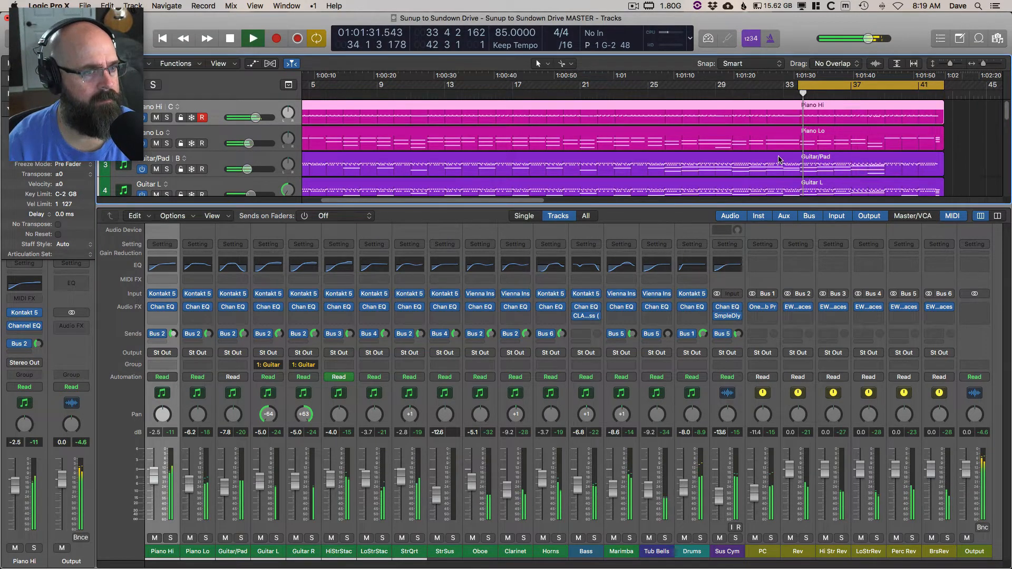
{"action": "key", "text": "space"}
{"action": "left_click_drag", "start_coordinate": [799, 85], "coordinate": [770, 86]}
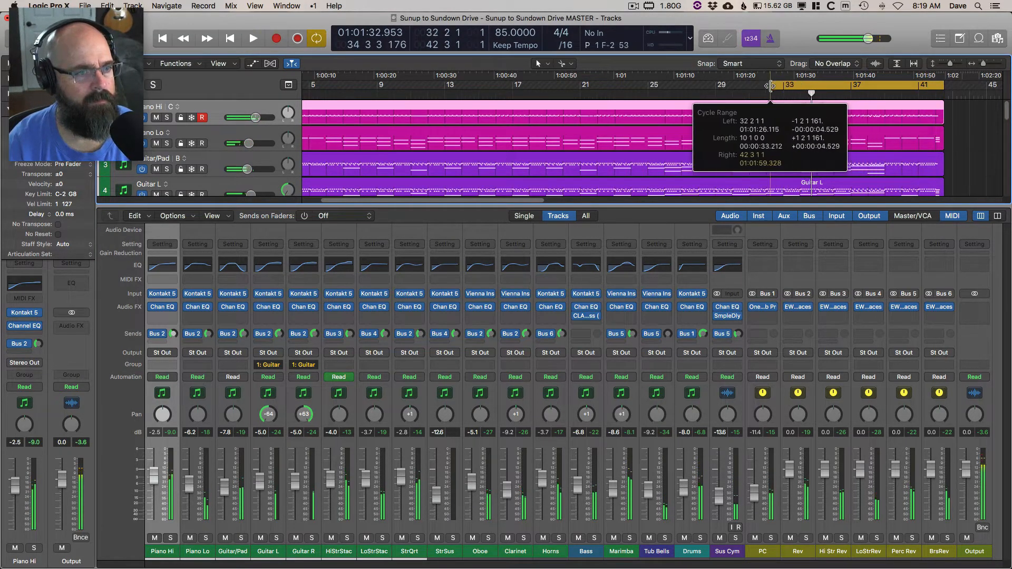
{"action": "key", "text": "space"}
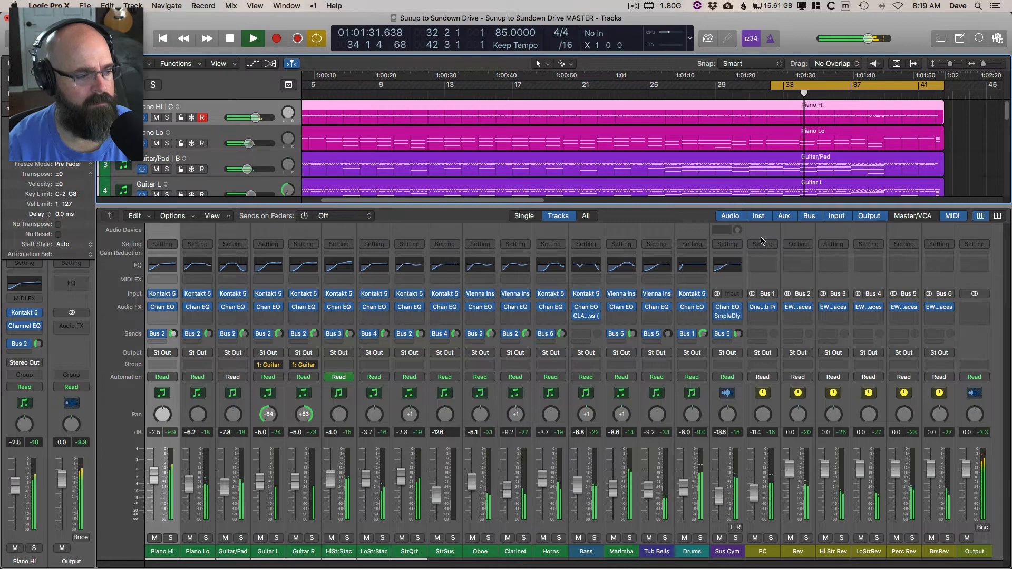
{"action": "key", "text": "space"}
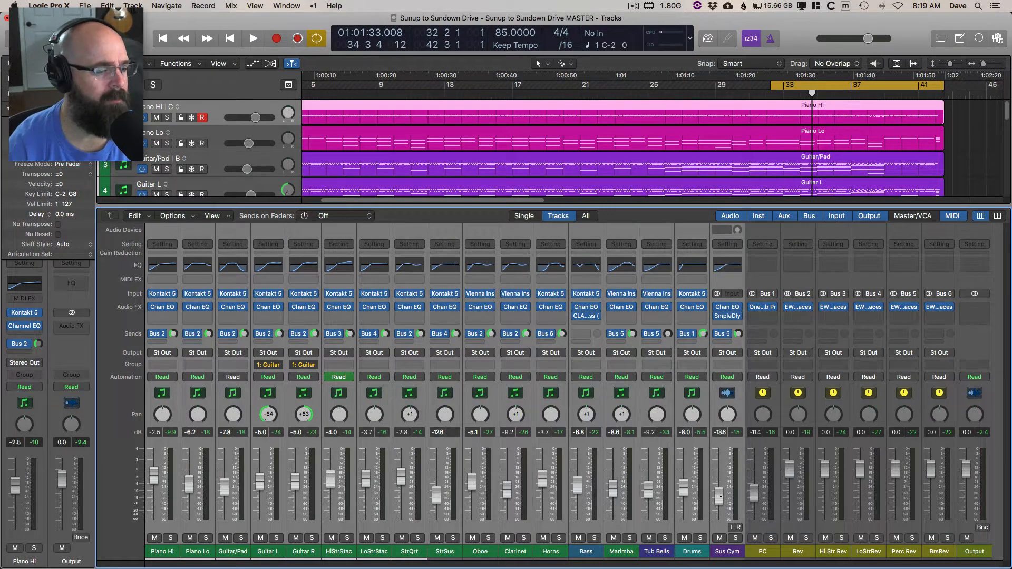
Lower all the track faders from Piano Hi to Sus Cym together to silence, and select only the Drums channel
{"action": "left_click_drag", "start_coordinate": [720, 497], "coordinate": [719, 568]}
{"action": "left_click", "coordinate": [701, 556]}
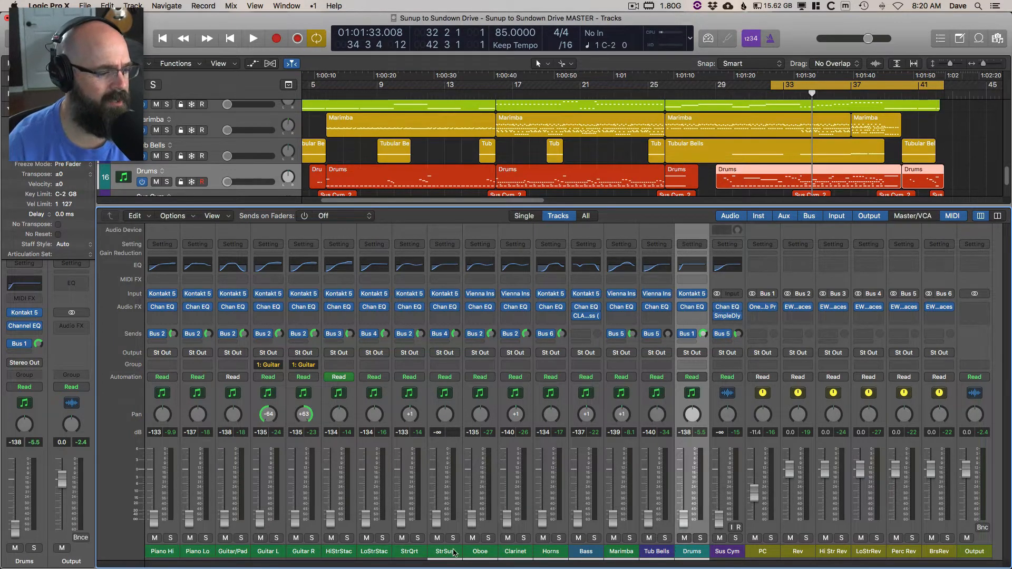
Raise the Horns fader to -5.0 dB, audition it, and move the cycle start to 33 4 1 1
{"action": "left_click_drag", "start_coordinate": [543, 523], "coordinate": [543, 484]}
{"action": "key", "text": "space"}
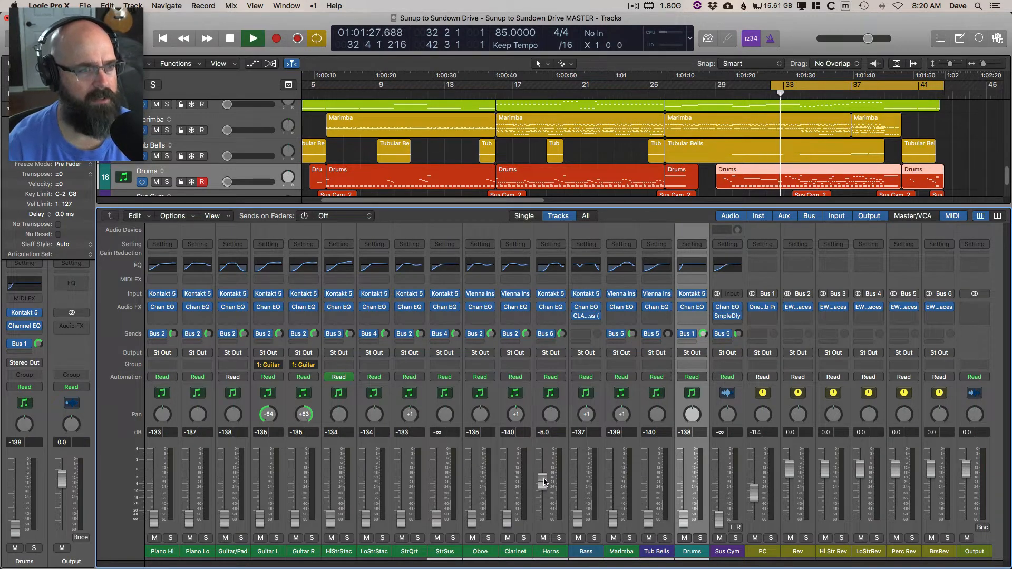
{"action": "scroll", "coordinate": [791, 168], "scroll_direction": "down", "scroll_amount": 2}
{"action": "scroll", "coordinate": [789, 158], "scroll_direction": "up", "scroll_amount": 4}
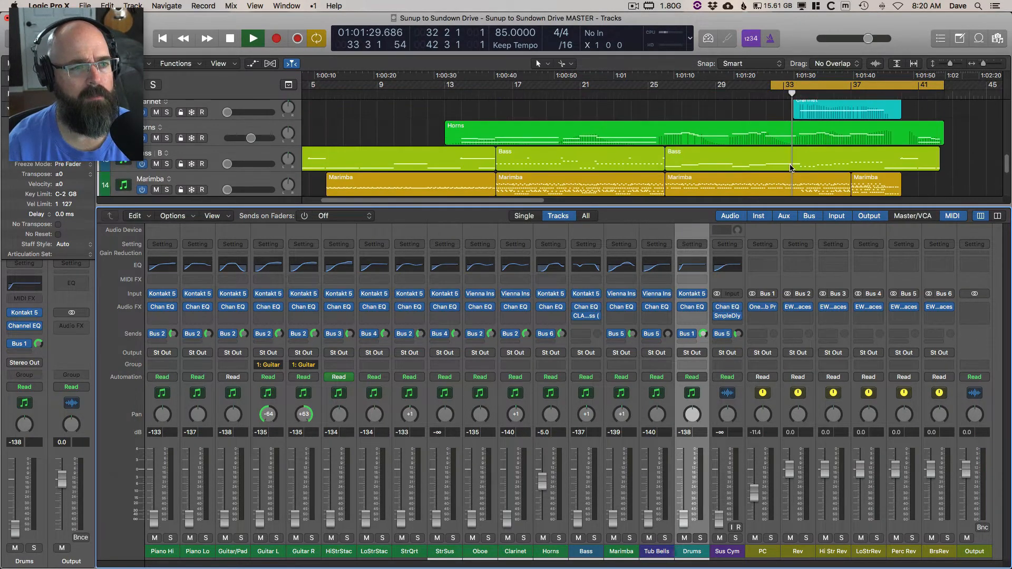
{"action": "scroll", "coordinate": [788, 116], "scroll_direction": "down", "scroll_amount": 1}
{"action": "key", "text": "space"}
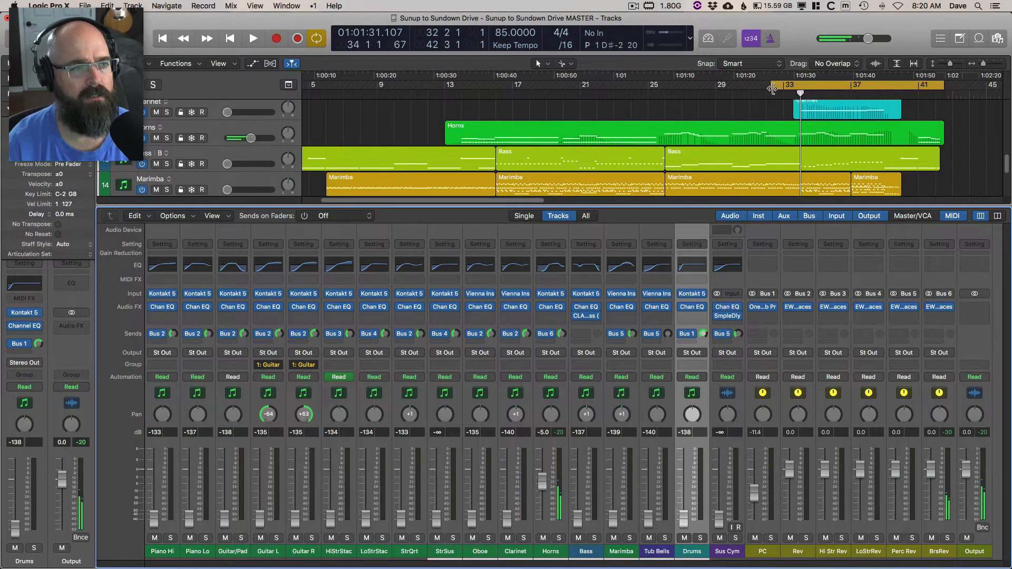
{"action": "left_click_drag", "start_coordinate": [773, 88], "coordinate": [797, 88]}
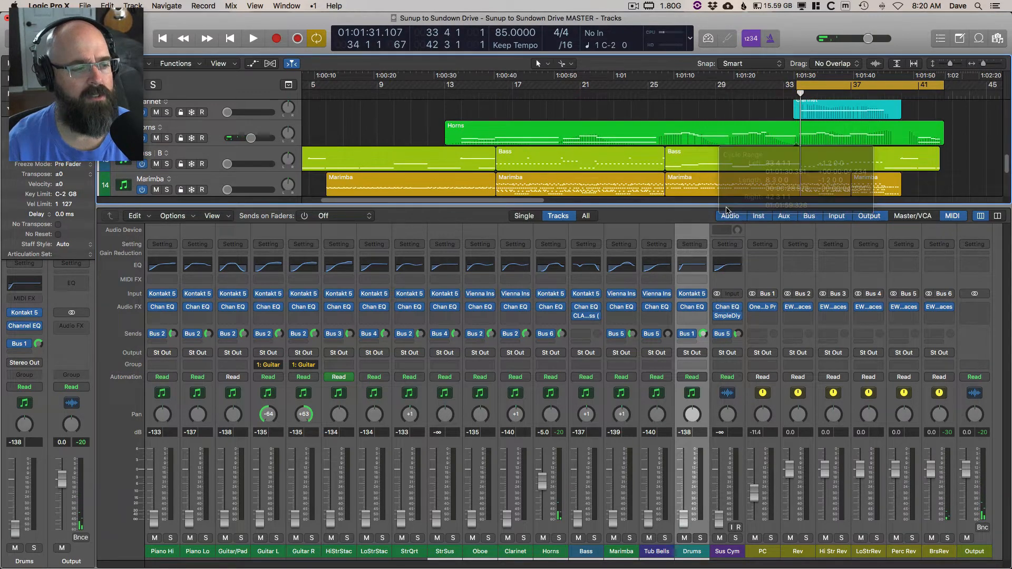
Balance the winds over the loop with Horns at -3.2 dB, Clarinet at -11.0 dB and Oboe at -2.3 dB
{"action": "left_click_drag", "start_coordinate": [543, 485], "coordinate": [543, 481]}
{"action": "key", "text": "space"}
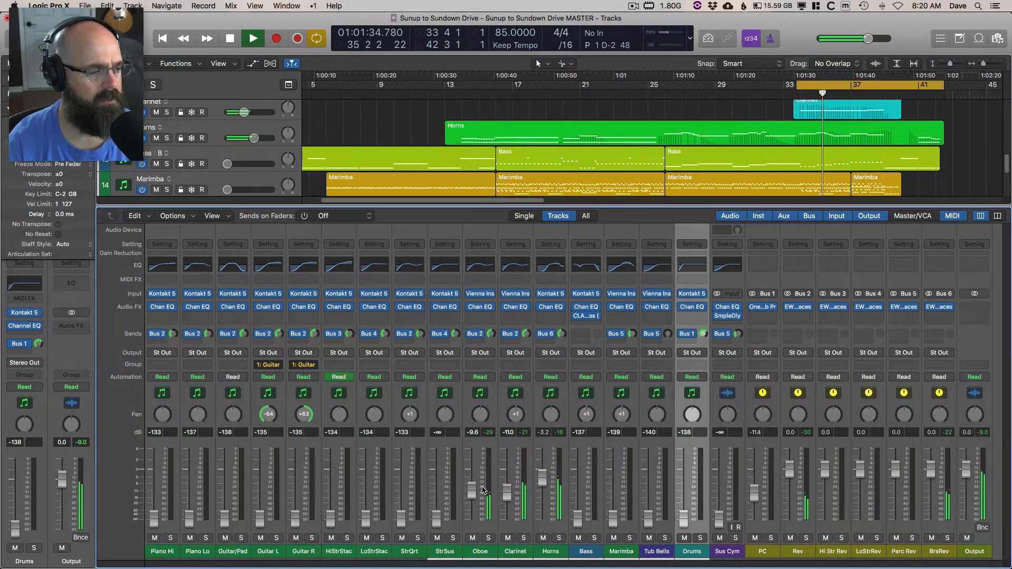
{"action": "left_click_drag", "start_coordinate": [472, 489], "coordinate": [472, 481]}
{"action": "key", "text": "space"}
{"action": "key", "text": "space"}
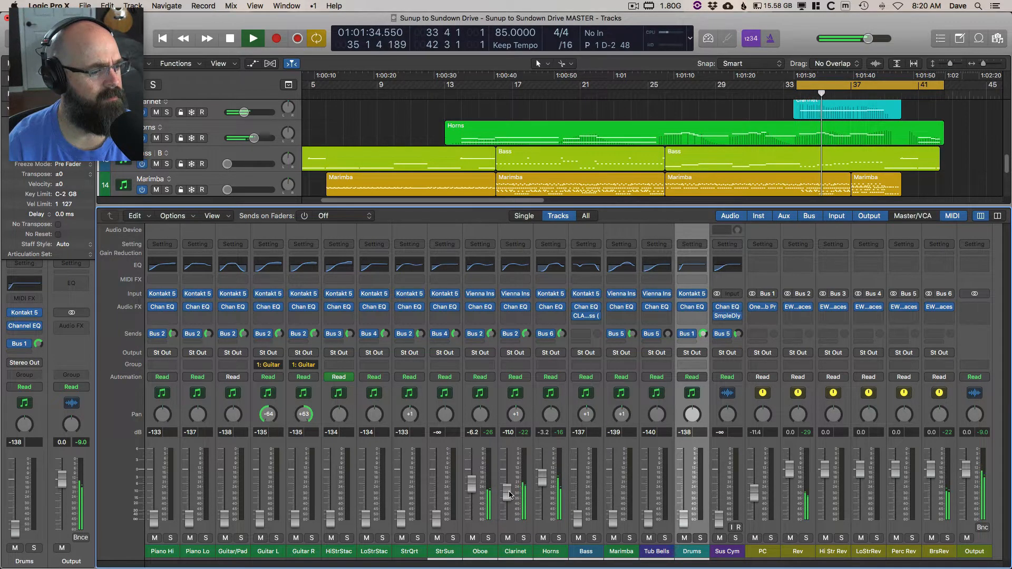
{"action": "left_click_drag", "start_coordinate": [474, 486], "coordinate": [472, 475]}
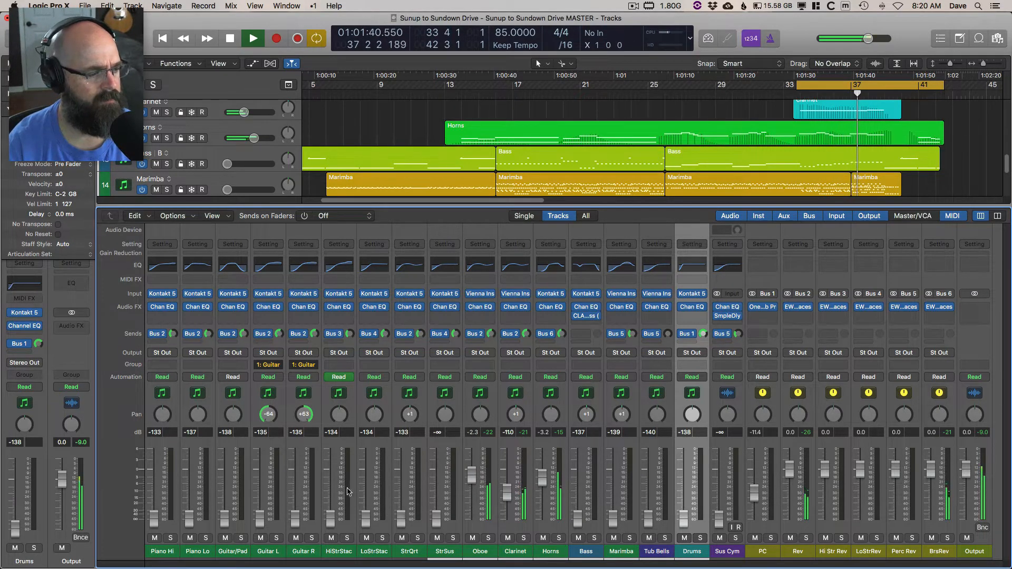
{"action": "key", "text": "space"}
Try the Guitar/Pad fader at -4.6 dB against the winds, and pull it back down to silence
{"action": "left_click_drag", "start_coordinate": [227, 519], "coordinate": [226, 480]}
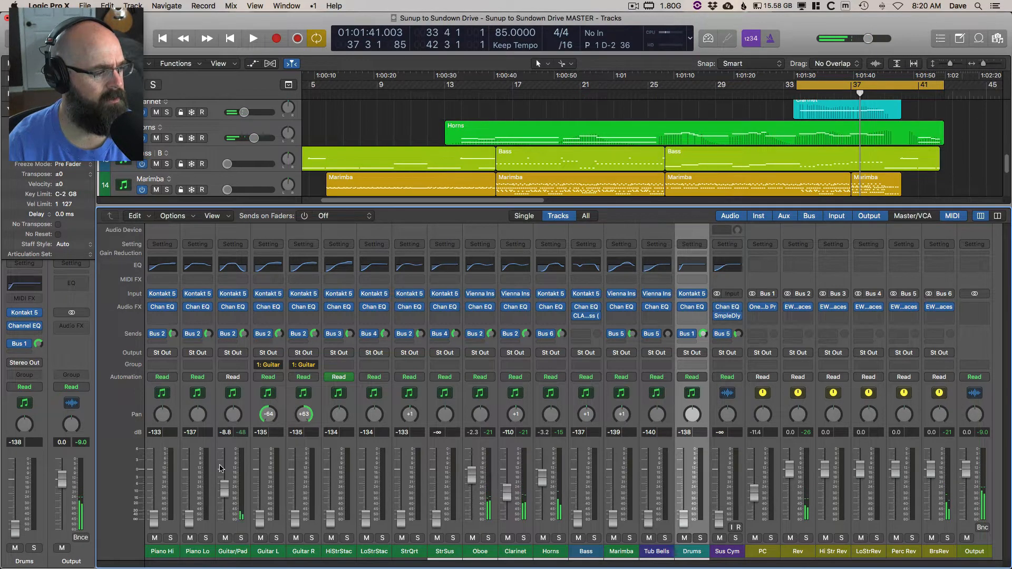
{"action": "key", "text": "space"}
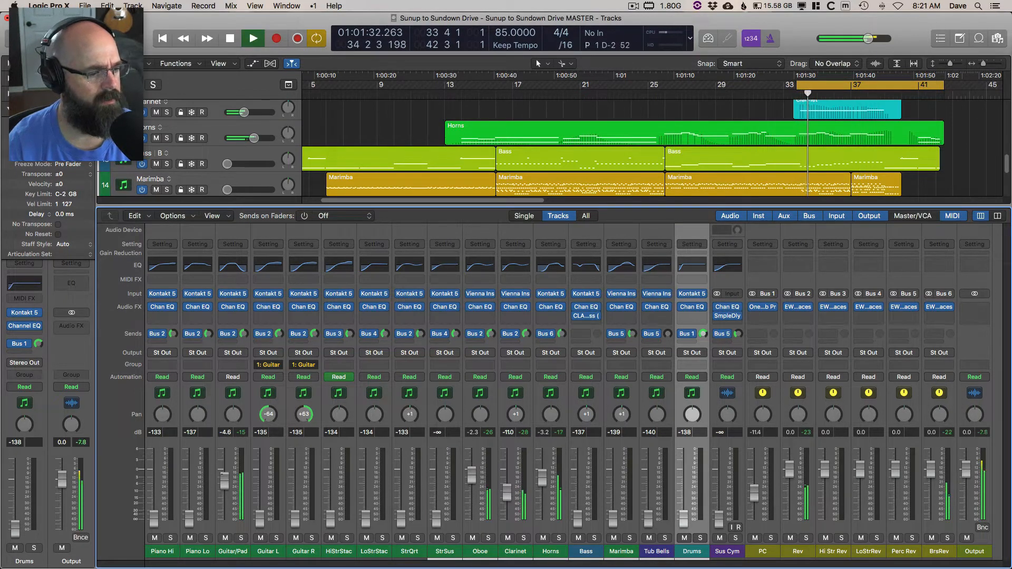
{"action": "left_click_drag", "start_coordinate": [226, 481], "coordinate": [225, 519]}
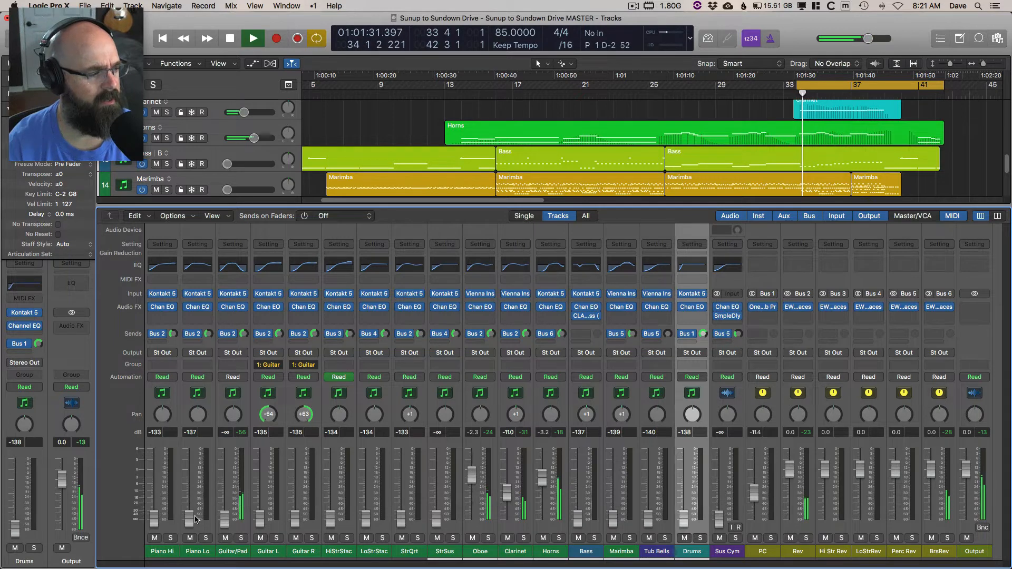
Raise the Piano Lo fader to -2.1 dB and the Bass fader to -5.3 dB during loop playback
{"action": "left_click_drag", "start_coordinate": [190, 520], "coordinate": [189, 477]}
{"action": "left_click_drag", "start_coordinate": [580, 521], "coordinate": [579, 493]}
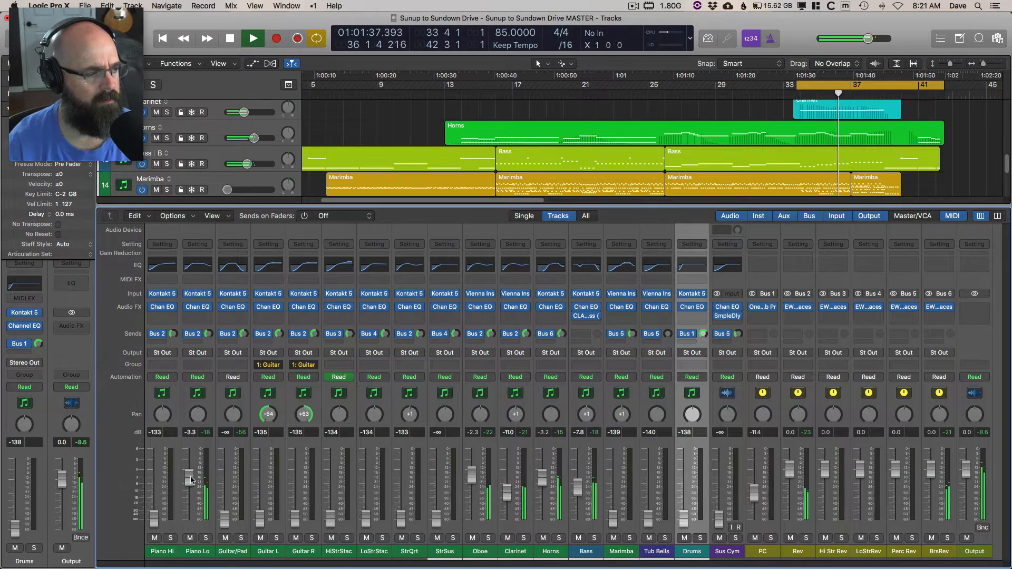
{"action": "left_click_drag", "start_coordinate": [190, 477], "coordinate": [189, 474]}
{"action": "left_click_drag", "start_coordinate": [578, 487], "coordinate": [577, 481]}
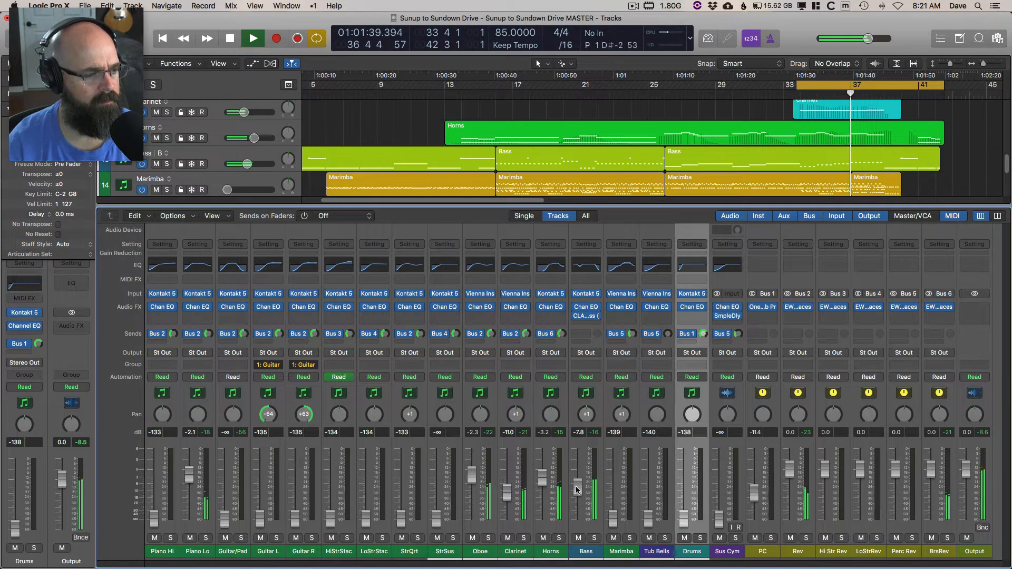
Bring in the percussion with Drums at -9.2 dB, Tub Bells at -8.4 dB and Sus Cym at -13.6 dB
{"action": "left_click_drag", "start_coordinate": [680, 523], "coordinate": [680, 489]}
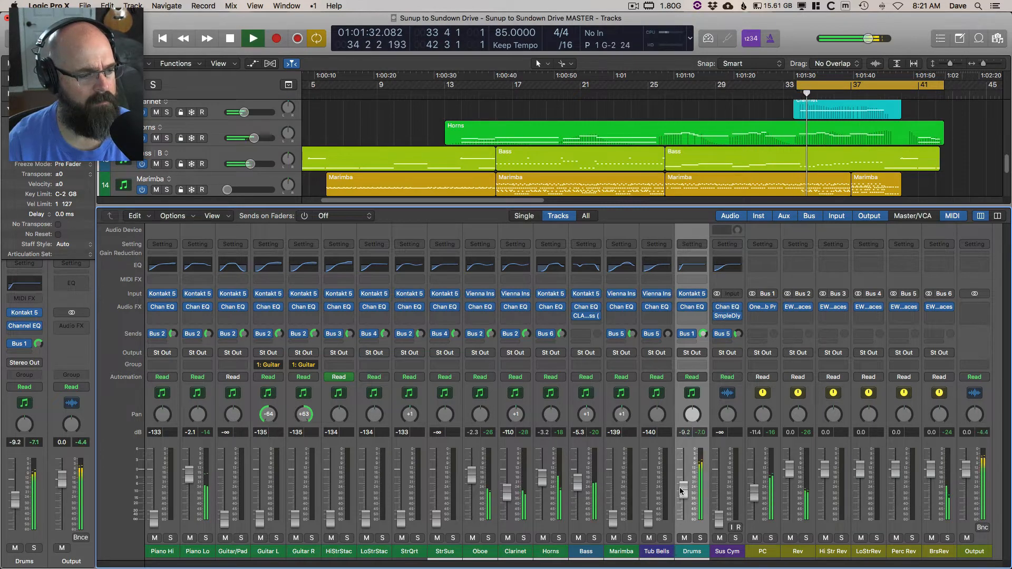
{"action": "left_click_drag", "start_coordinate": [650, 519], "coordinate": [651, 488]}
{"action": "left_click_drag", "start_coordinate": [724, 518], "coordinate": [724, 497]}
Raise the faders for StrQrt to -3.1 dB, LoStrStac to -5.9 dB and Marimba to -9.4 dB, and stop playback
{"action": "left_click_drag", "start_coordinate": [400, 519], "coordinate": [401, 476]}
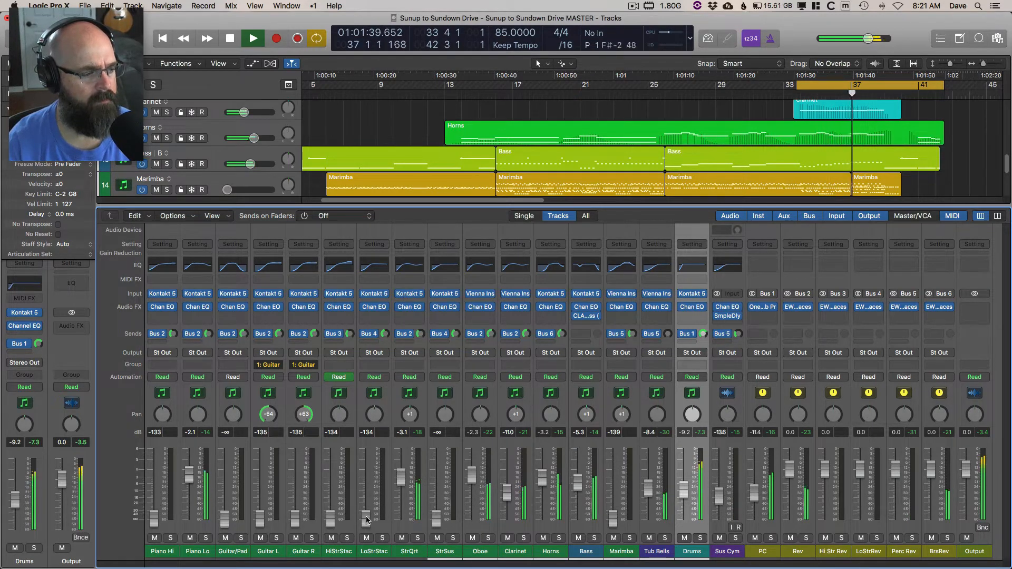
{"action": "left_click_drag", "start_coordinate": [366, 519], "coordinate": [365, 479]}
{"action": "key", "text": "space"}
{"action": "key", "text": "space"}
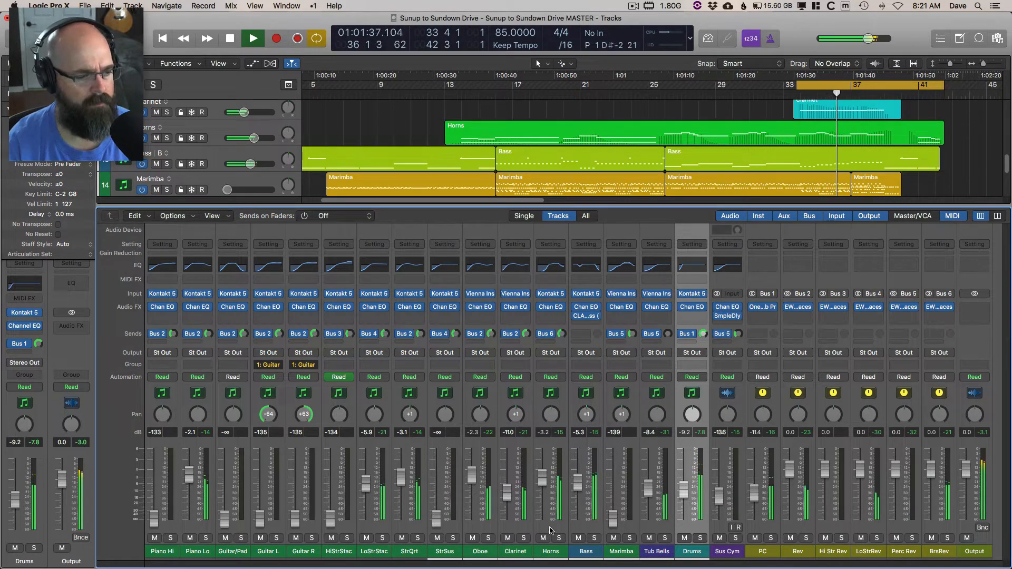
{"action": "left_click_drag", "start_coordinate": [613, 519], "coordinate": [613, 490]}
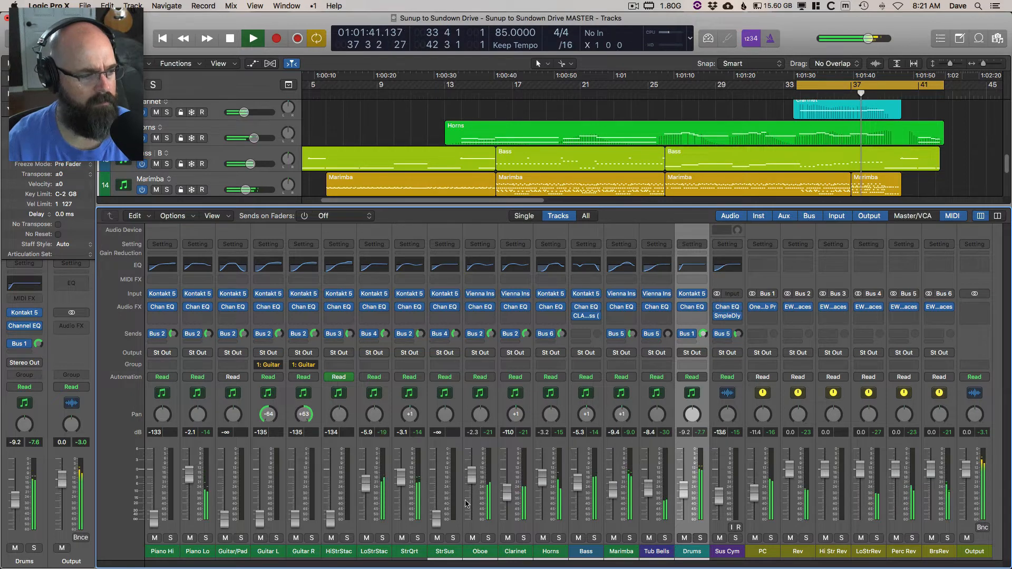
{"action": "key", "text": "space"}
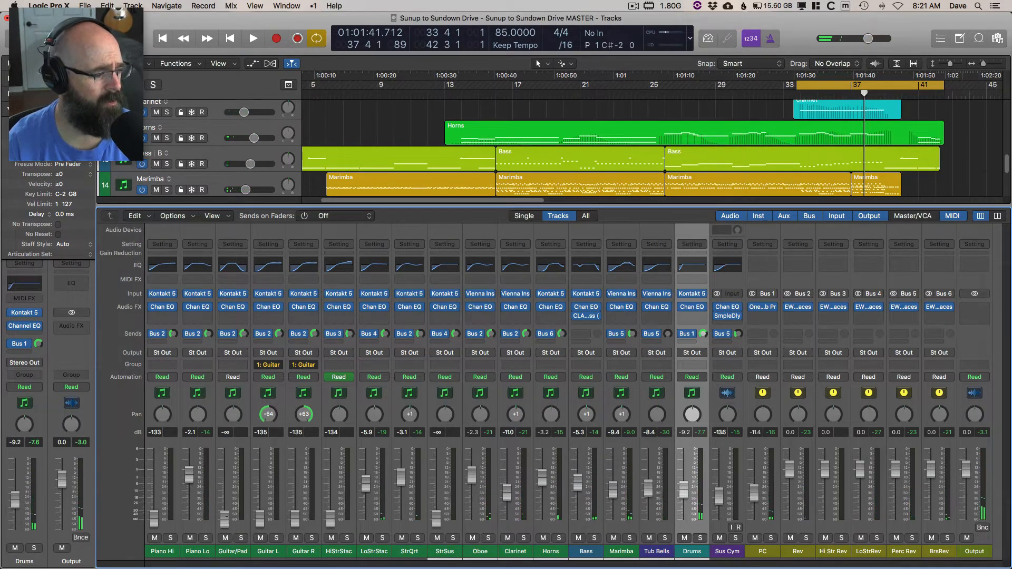
Raise Guitar/Pad to -4.3 dB, the grouped Guitar L and R to -3.0 dB and HiStrStac to -7.0 dB against the loop
{"action": "left_click_drag", "start_coordinate": [224, 519], "coordinate": [224, 478]}
{"action": "key", "text": "space"}
{"action": "left_click_drag", "start_coordinate": [296, 519], "coordinate": [295, 476]}
{"action": "left_click_drag", "start_coordinate": [331, 520], "coordinate": [331, 485]}
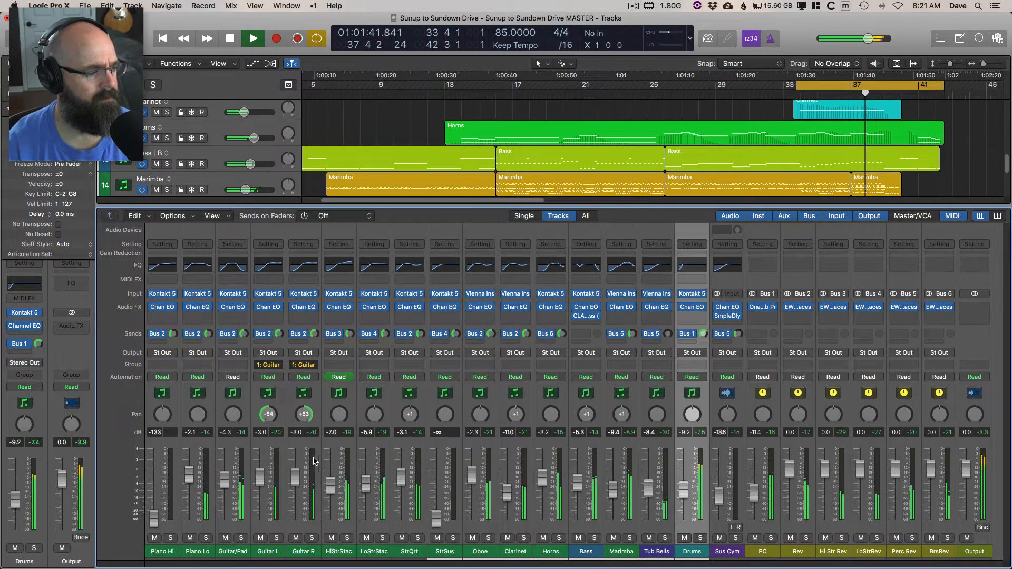
{"action": "key", "text": "space"}
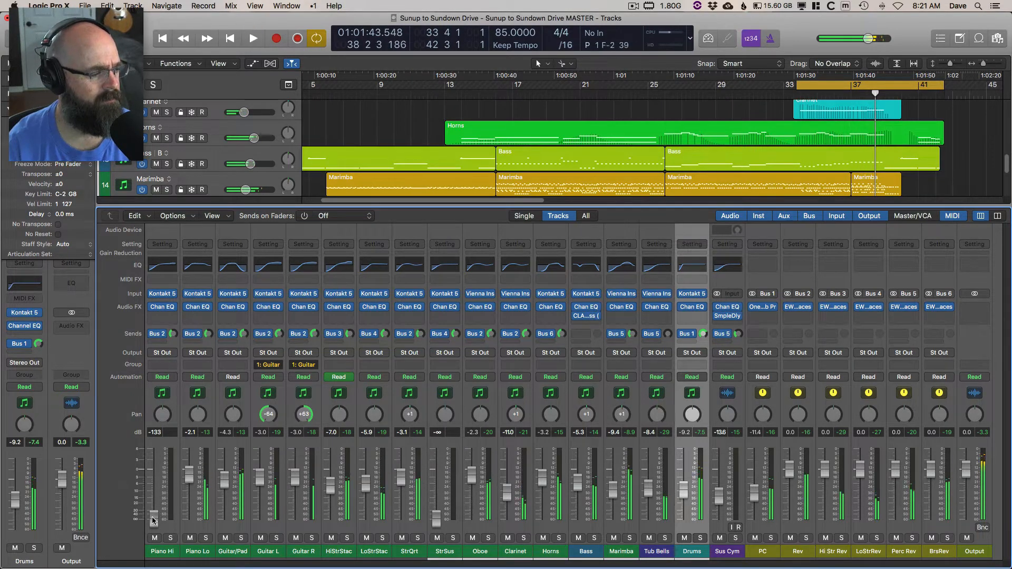
Raise the Piano Hi fader to -2.8 dB and play the loop to check it in the mix
{"action": "left_click_drag", "start_coordinate": [153, 521], "coordinate": [153, 475]}
{"action": "key", "text": "space"}
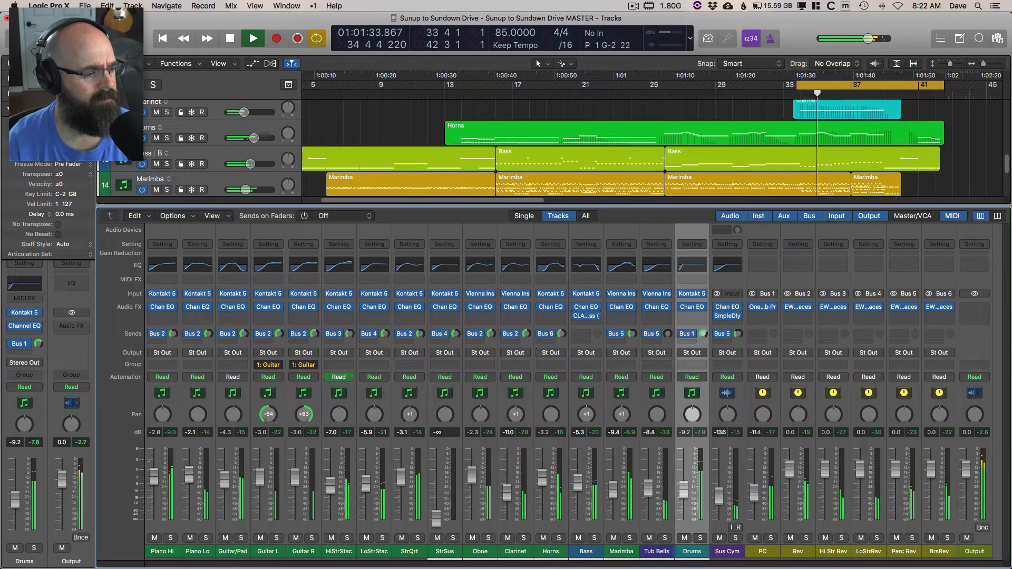
{"action": "key", "text": "space"}
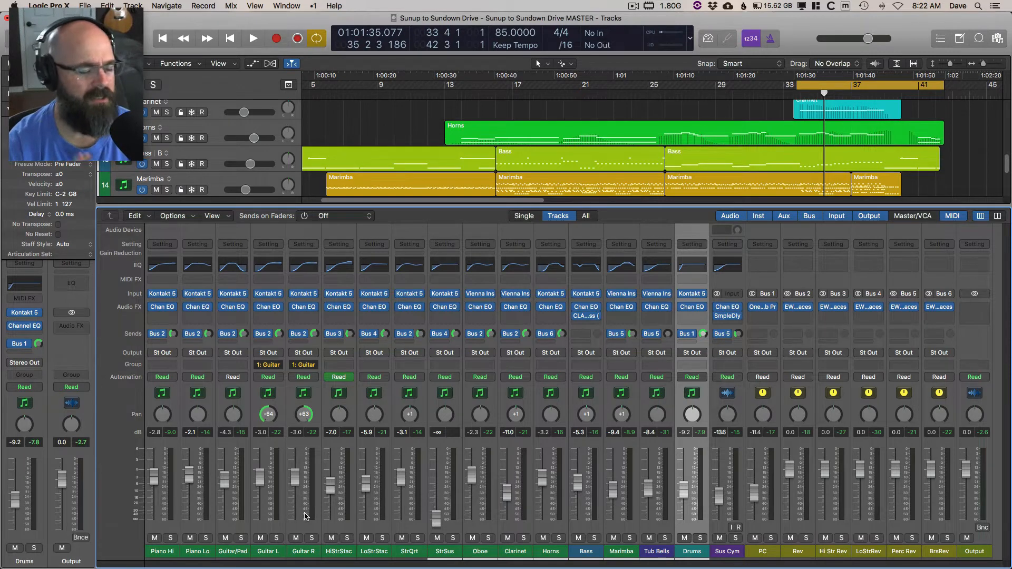
Replay the looped section to check the overall balance and output level of the rebuilt mix
{"action": "key", "text": "space"}
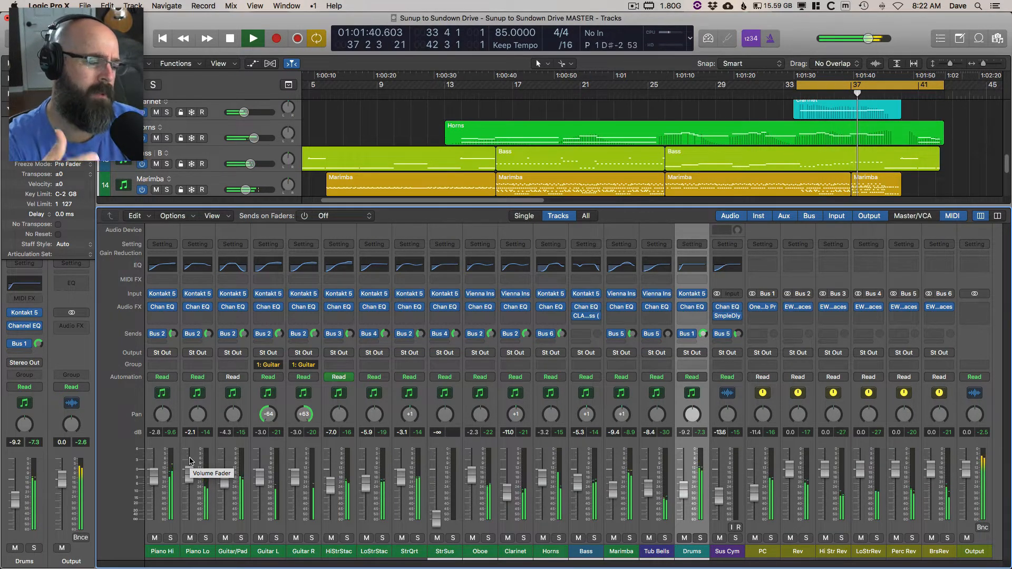
{"action": "key", "text": "space"}
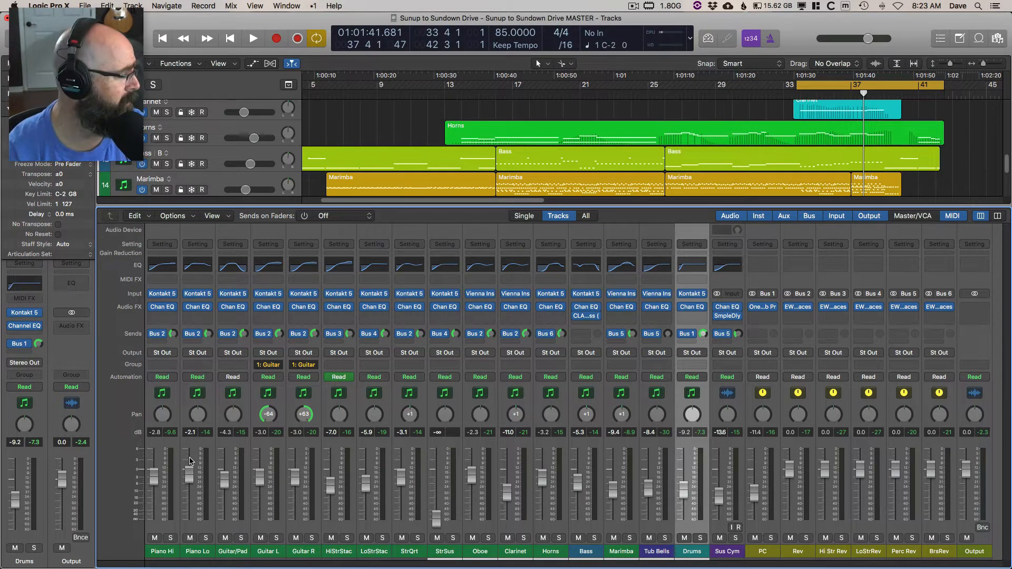
{"action": "key", "text": "space"}
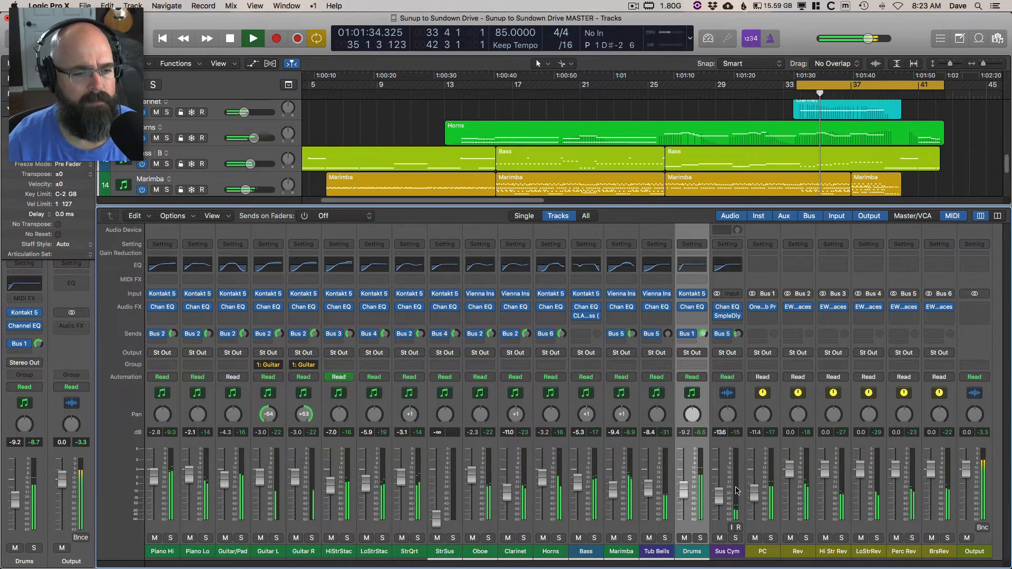
{"action": "key", "text": "space"}
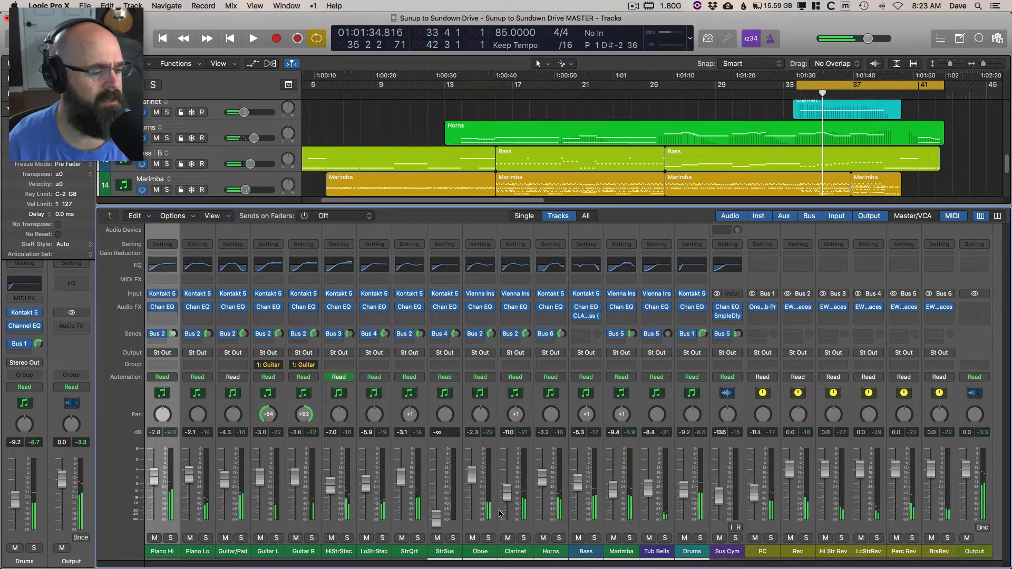
Pull the faders of all channels from Piano Hi through Sus Cym down to silence together, and select only the Oboe channel
{"action": "left_click", "coordinate": [730, 553], "text": "shift"}
{"action": "left_click_drag", "start_coordinate": [718, 496], "coordinate": [713, 568]}
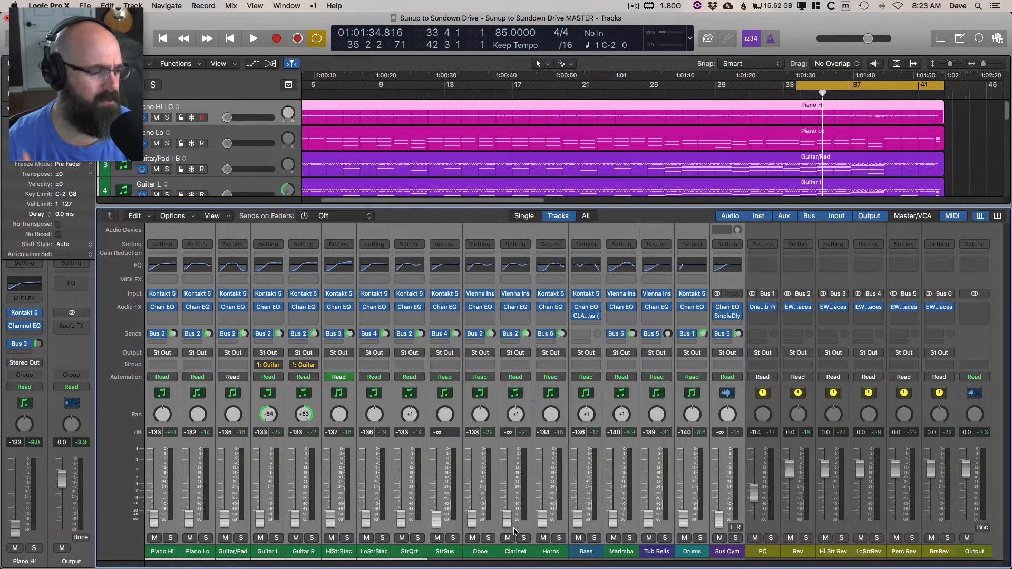
{"action": "left_click", "coordinate": [490, 552]}
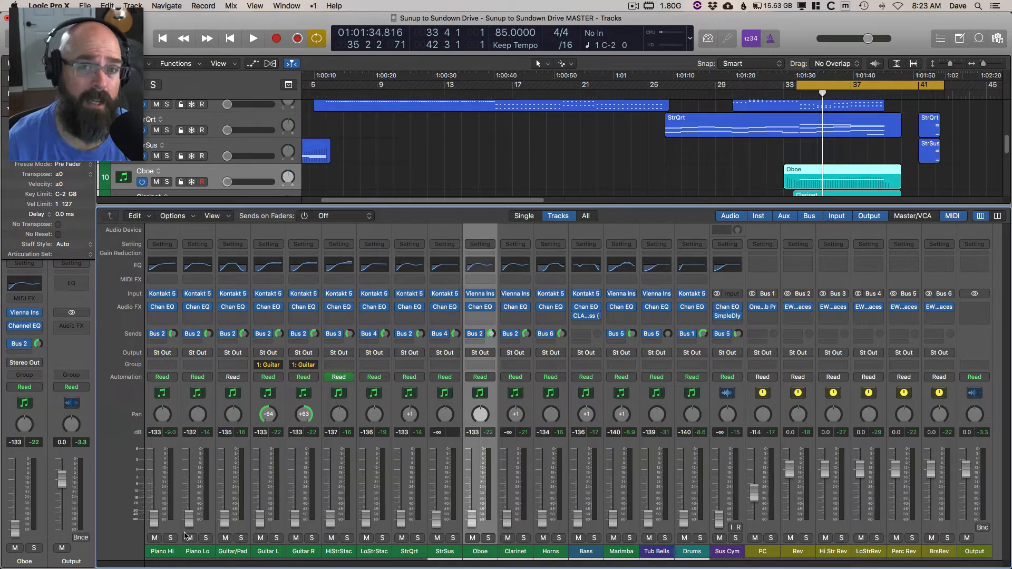
Against the playing loop, raise Piano Hi to -4.0 dB, the grouped guitars to -3.5 dB, HiStrStac to -7.8 dB and StrQrt to -5.6 dB
{"action": "left_click_drag", "start_coordinate": [154, 519], "coordinate": [154, 479]}
{"action": "key", "text": "space"}
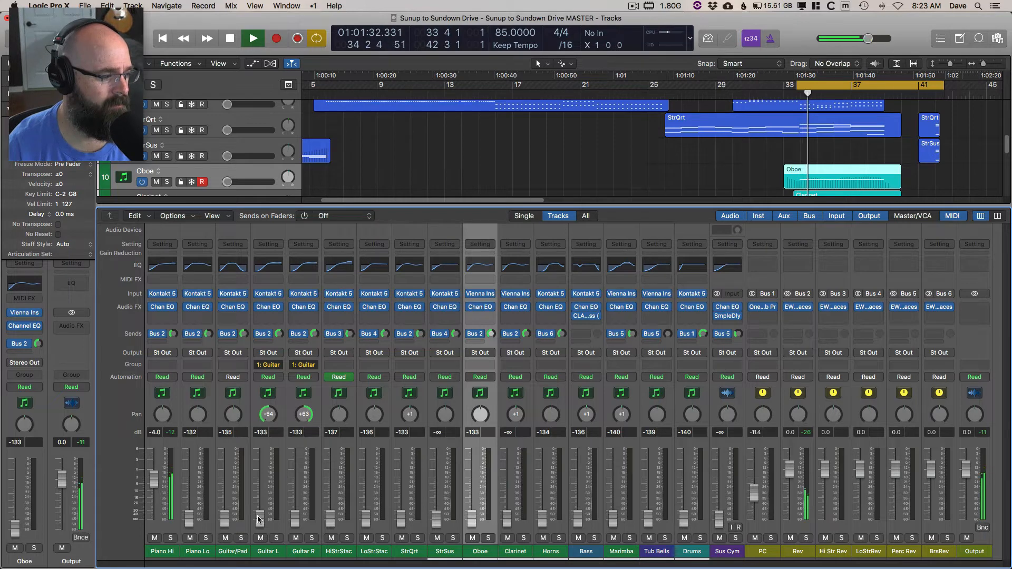
{"action": "left_click_drag", "start_coordinate": [259, 520], "coordinate": [260, 477]}
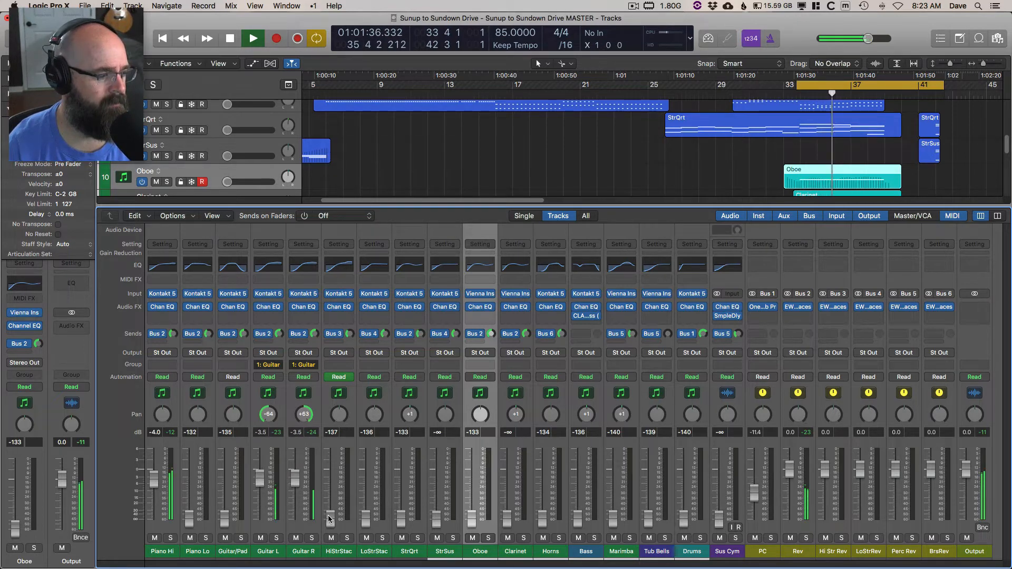
{"action": "left_click_drag", "start_coordinate": [331, 519], "coordinate": [330, 486]}
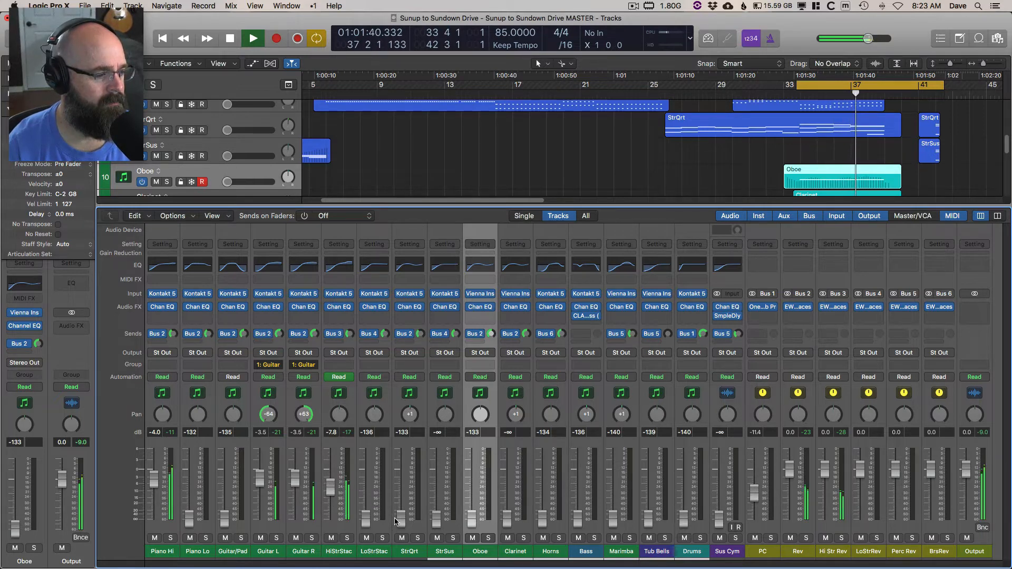
{"action": "left_click_drag", "start_coordinate": [401, 519], "coordinate": [401, 483]}
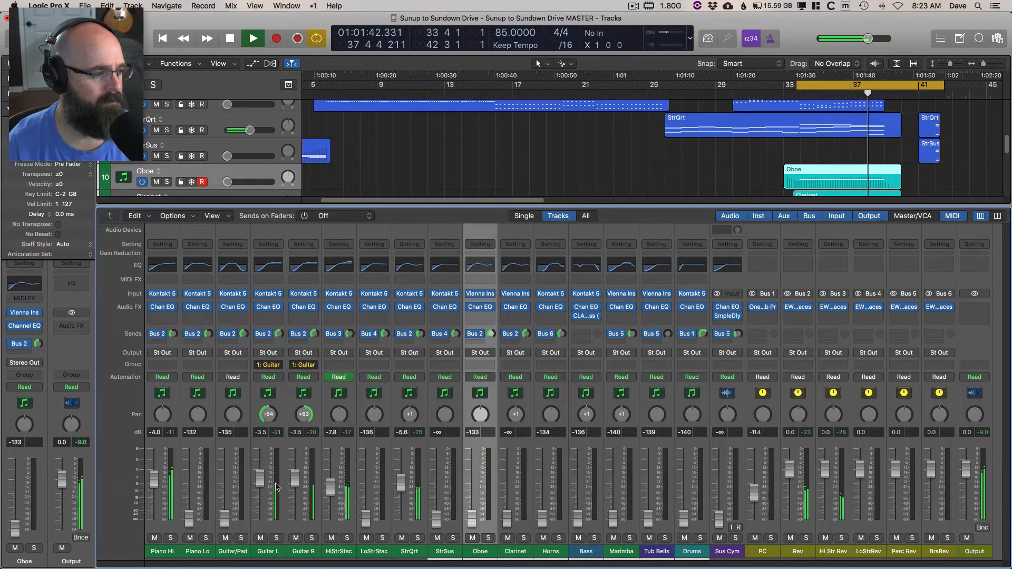
Restart the loop and raise the Guitar/Pad channel to -6.4 dB in the mix
{"action": "key", "text": "space"}
{"action": "key", "text": "space"}
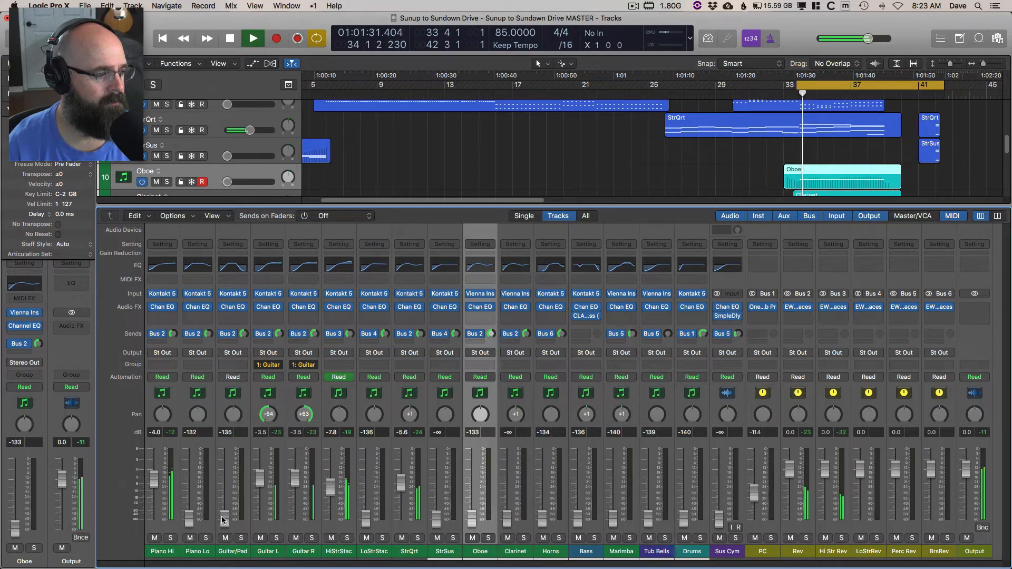
{"action": "left_click_drag", "start_coordinate": [221, 520], "coordinate": [222, 486]}
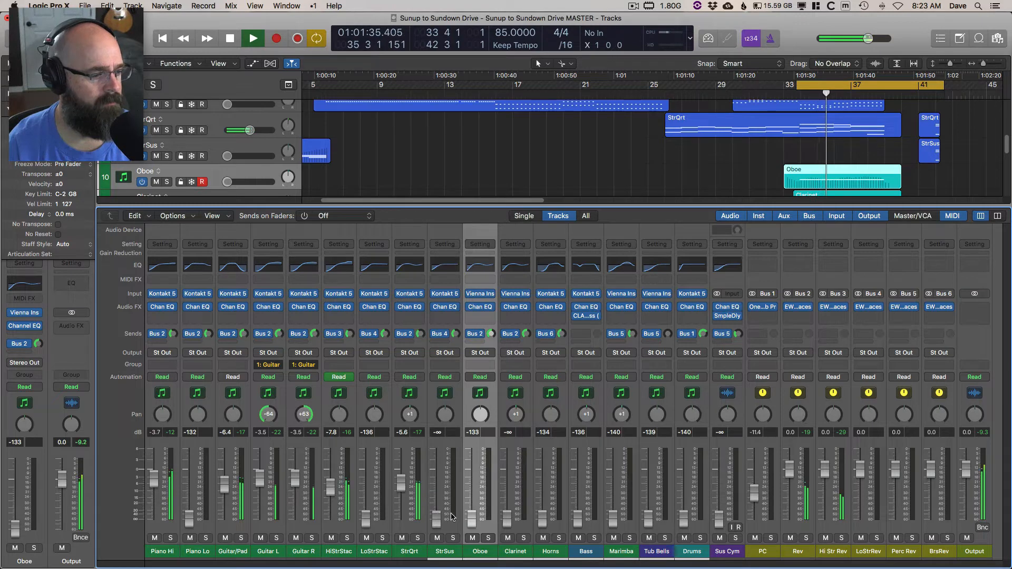
Replay the loop and bring in Oboe at -4.9 dB, Clarinet at -11.2 dB and Horns at -2.5 dB
{"action": "key", "text": "space"}
{"action": "key", "text": "space"}
{"action": "left_click_drag", "start_coordinate": [472, 520], "coordinate": [472, 482]}
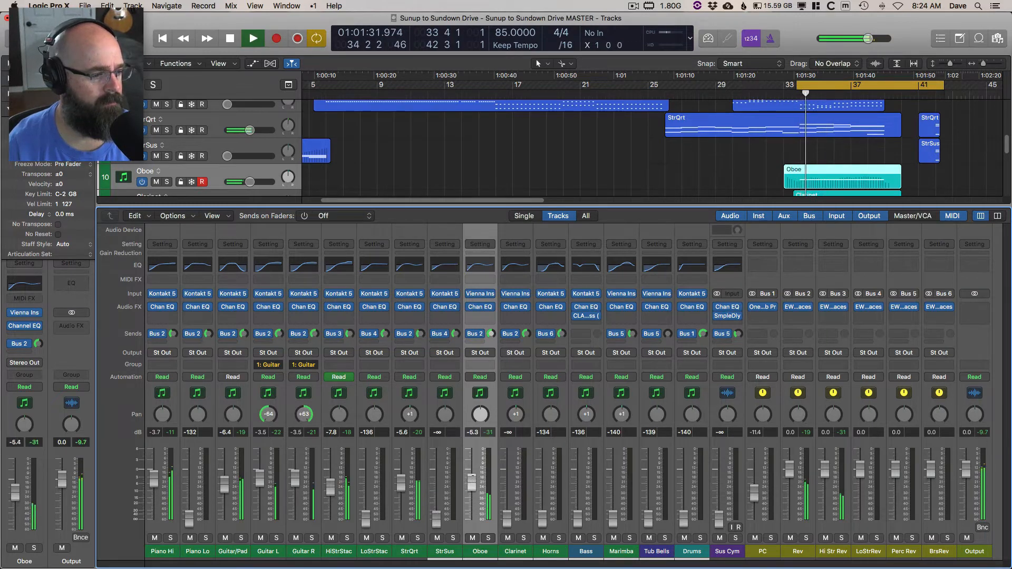
{"action": "left_click_drag", "start_coordinate": [507, 520], "coordinate": [506, 494]}
{"action": "left_click_drag", "start_coordinate": [544, 522], "coordinate": [542, 465]}
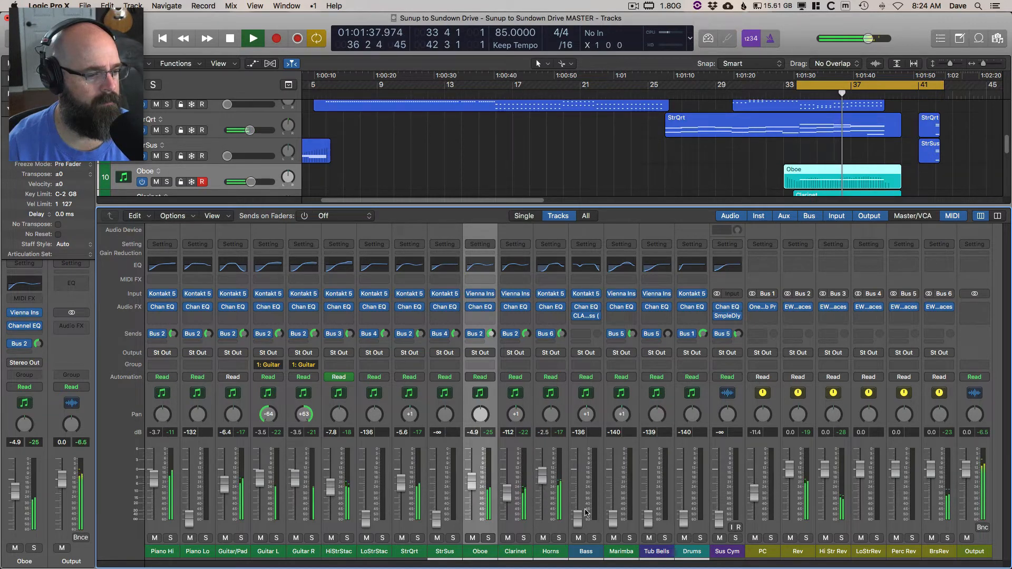
Raise Marimba to -5.8 dB and Drums to -6.8 dB while replaying the loop
{"action": "key", "text": "space"}
{"action": "left_click_drag", "start_coordinate": [611, 520], "coordinate": [612, 481]}
{"action": "key", "text": "space"}
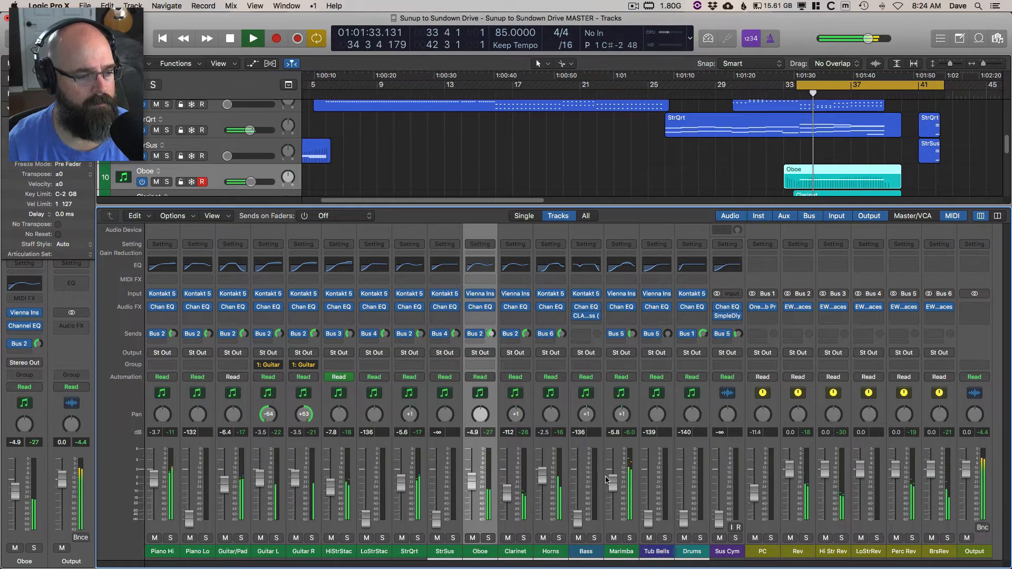
{"action": "left_click_drag", "start_coordinate": [684, 519], "coordinate": [683, 483]}
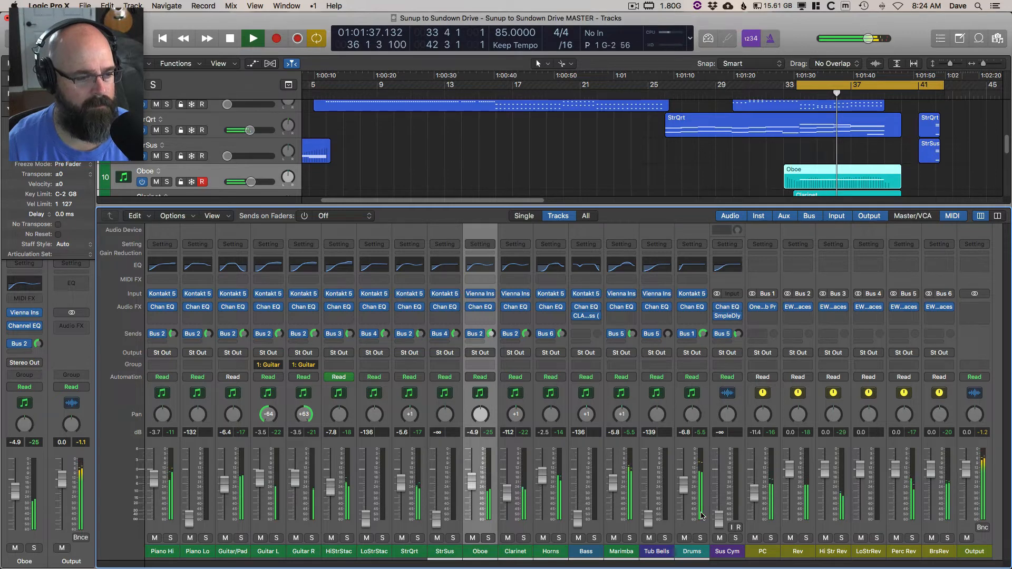
Raise Tub Bells to -3.2 dB and briefly solo the channel to hear it alone
{"action": "left_click_drag", "start_coordinate": [656, 522], "coordinate": [655, 476]}
{"action": "left_click", "coordinate": [666, 538]}
{"action": "left_click", "coordinate": [665, 539]}
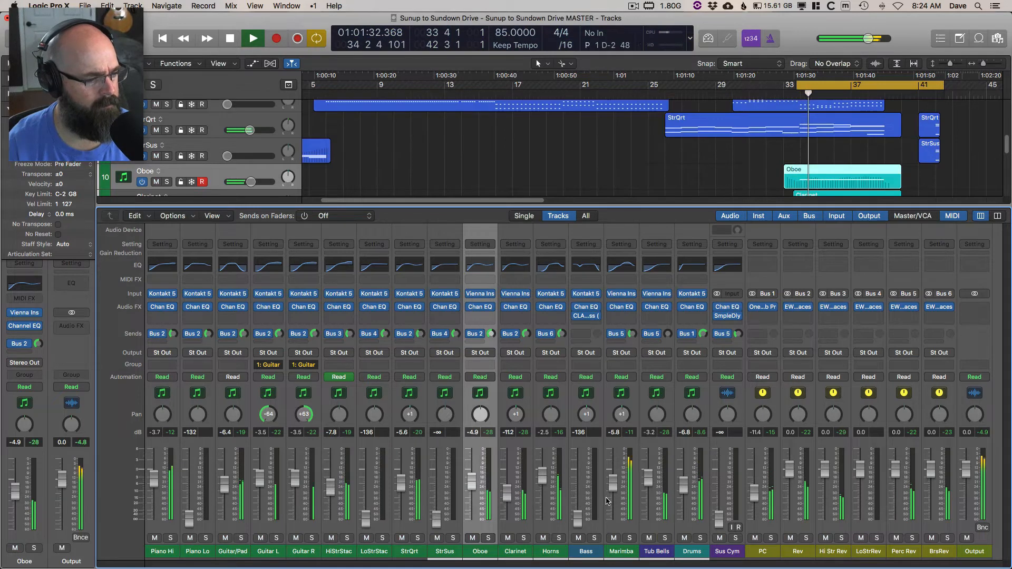
Replay the loop and bring in Bass at -2.9 dB, LoStrStac at -2.7 dB and Piano Lo at -2.0 dB
{"action": "key", "text": "space"}
{"action": "left_click_drag", "start_coordinate": [577, 491], "coordinate": [576, 487]}
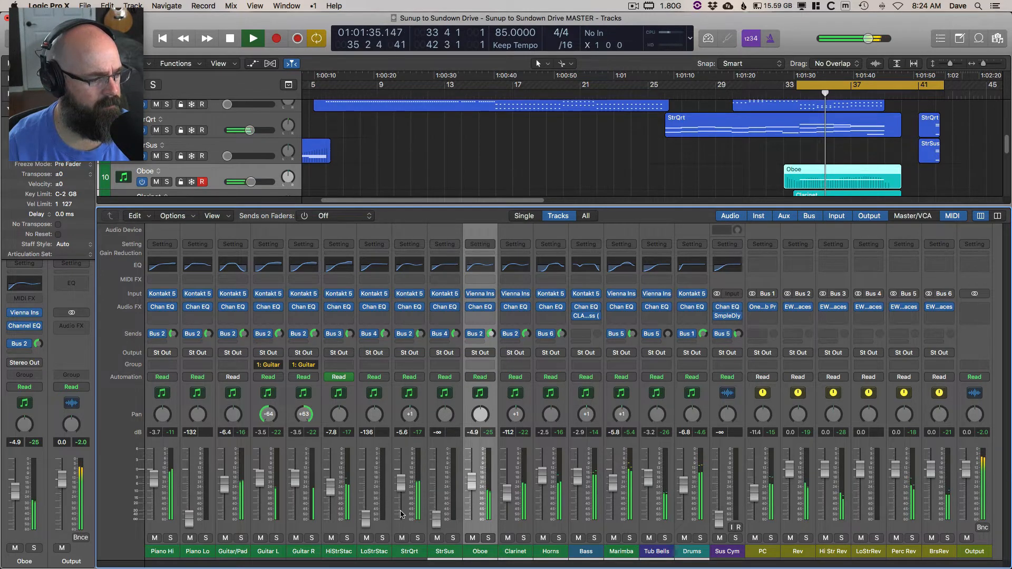
{"action": "left_click_drag", "start_coordinate": [366, 519], "coordinate": [367, 474]}
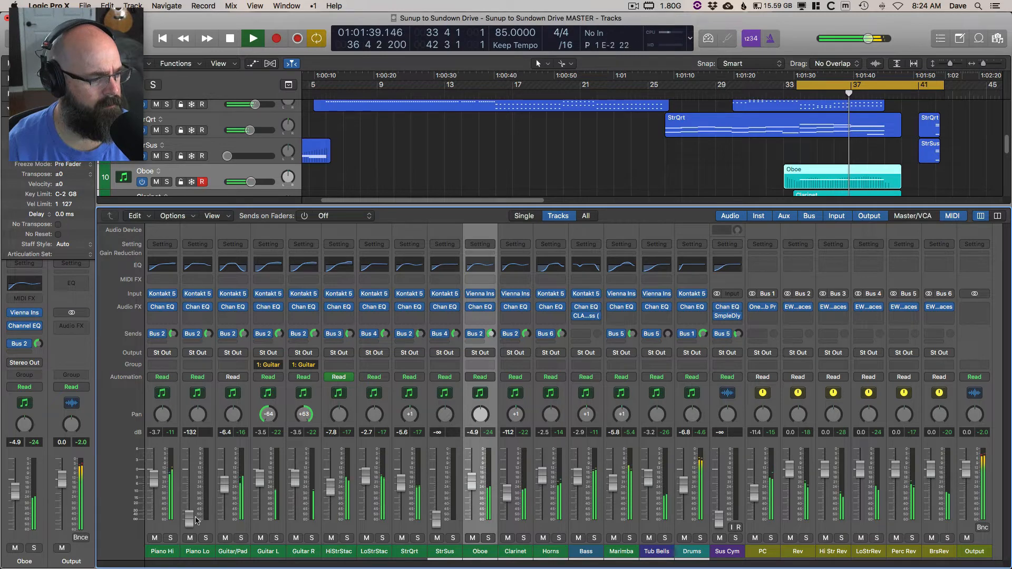
{"action": "left_click_drag", "start_coordinate": [196, 520], "coordinate": [185, 481]}
Replay the loop, lower Marimba to -7.4 dB, raise Sus Cym to -16.4 dB, and stop playback
{"action": "key", "text": "space"}
{"action": "key", "text": "space"}
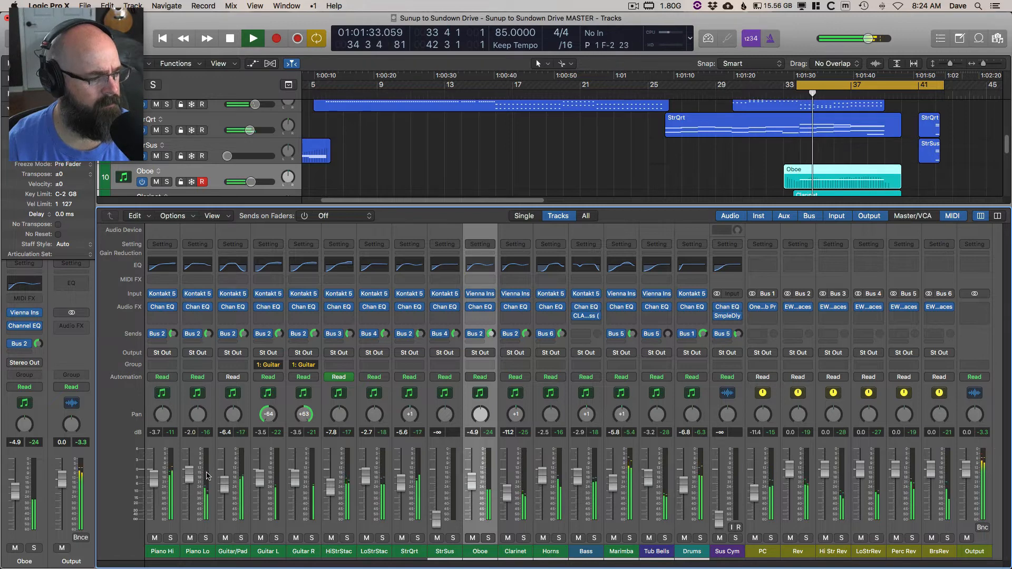
{"action": "left_click_drag", "start_coordinate": [634, 488], "coordinate": [613, 486]}
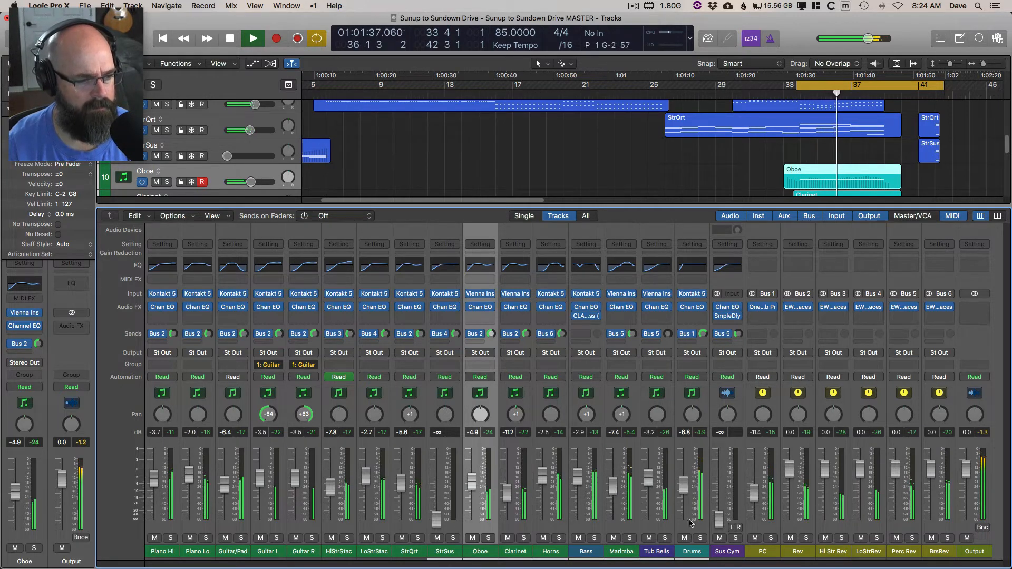
{"action": "key", "text": "space"}
{"action": "key", "text": "space"}
{"action": "left_click_drag", "start_coordinate": [718, 519], "coordinate": [719, 501]}
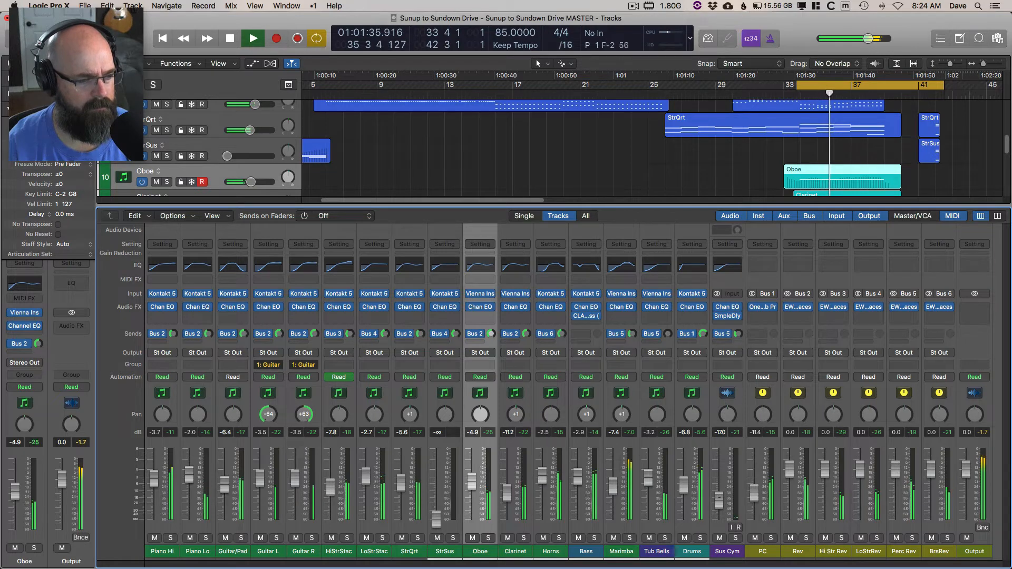
{"action": "key", "text": "space"}
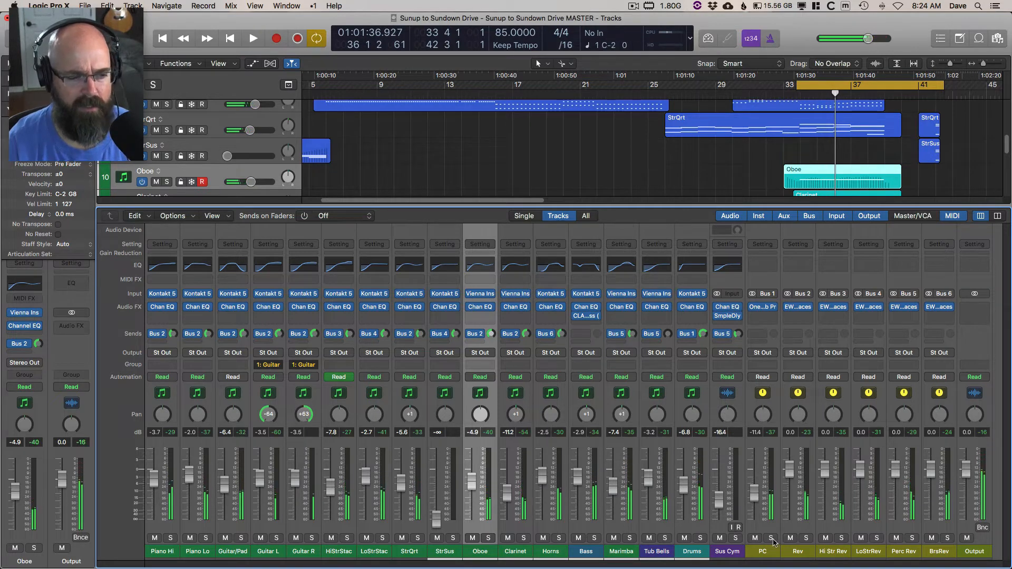
Lower all channels from Piano Hi through Sus Cym together by about 0.9 dB, play the loop, and select only StrSus
{"action": "left_click", "coordinate": [732, 552]}
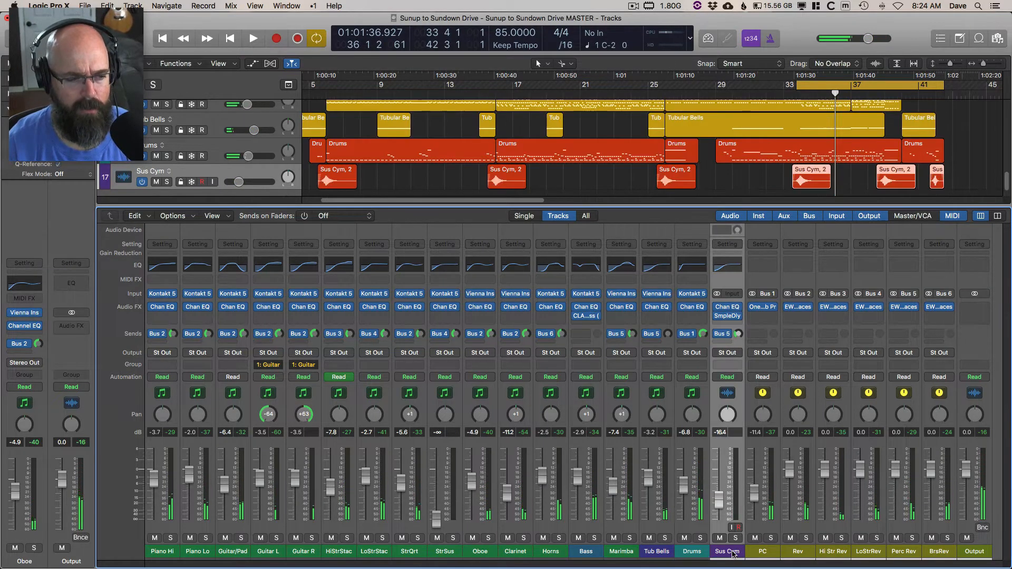
{"action": "left_click", "coordinate": [170, 552], "text": "shift"}
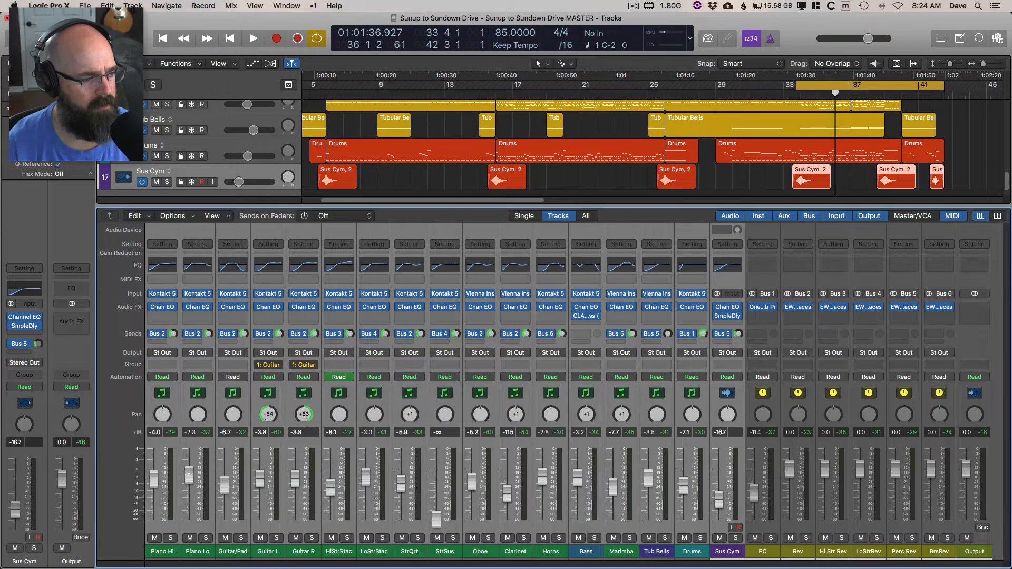
{"action": "key", "text": "space"}
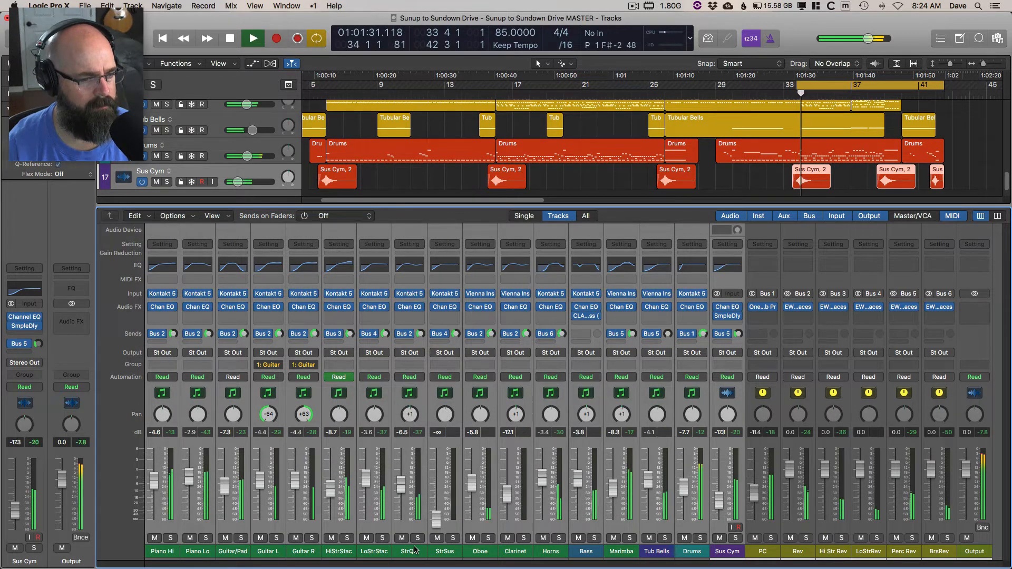
{"action": "left_click", "coordinate": [442, 552]}
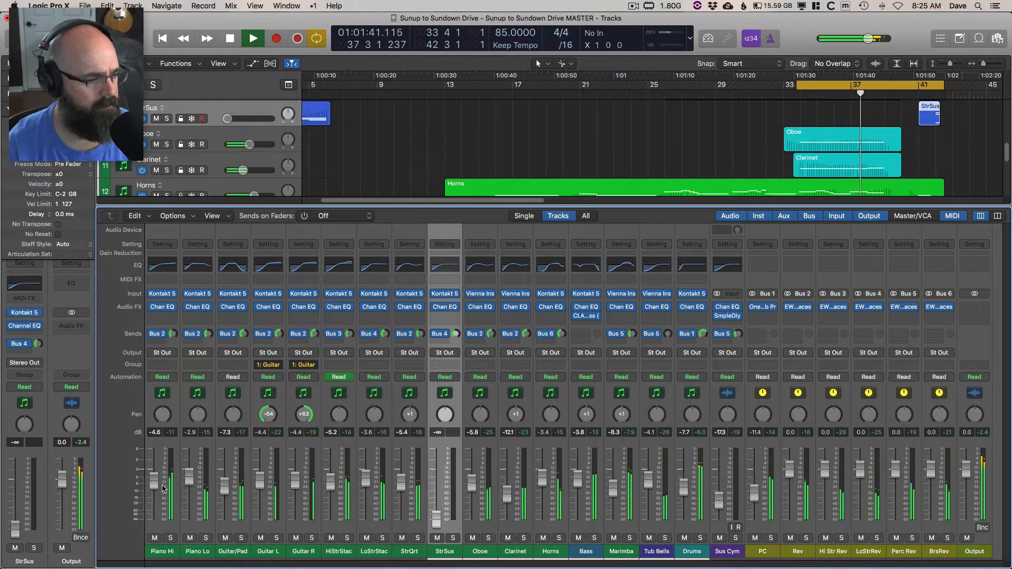
Play the song from the beginning with cycle mode off and raise StrSus to -4.2 dB
{"action": "key", "text": "space"}
{"action": "key", "text": "Return"}
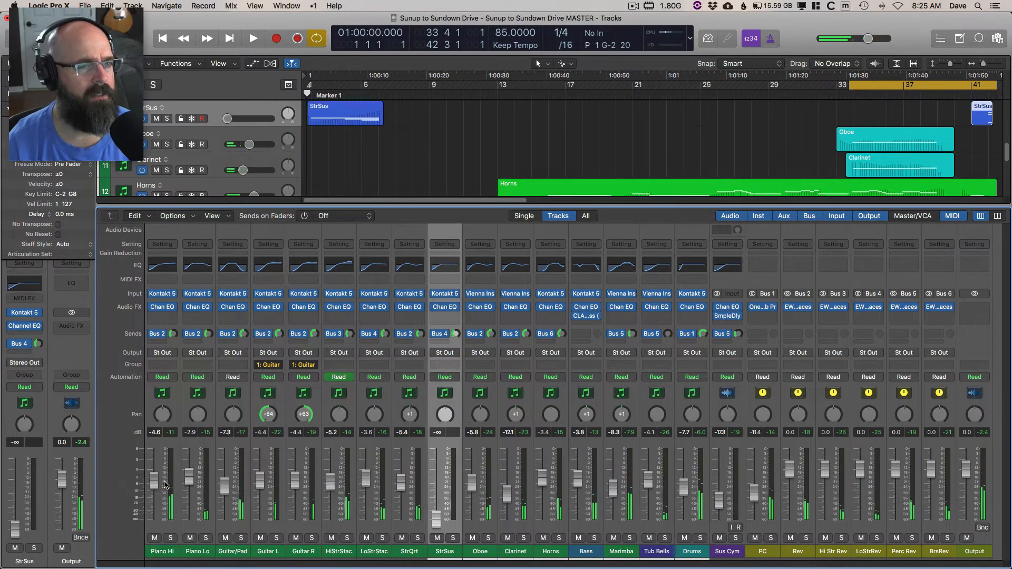
{"action": "key", "text": "c"}
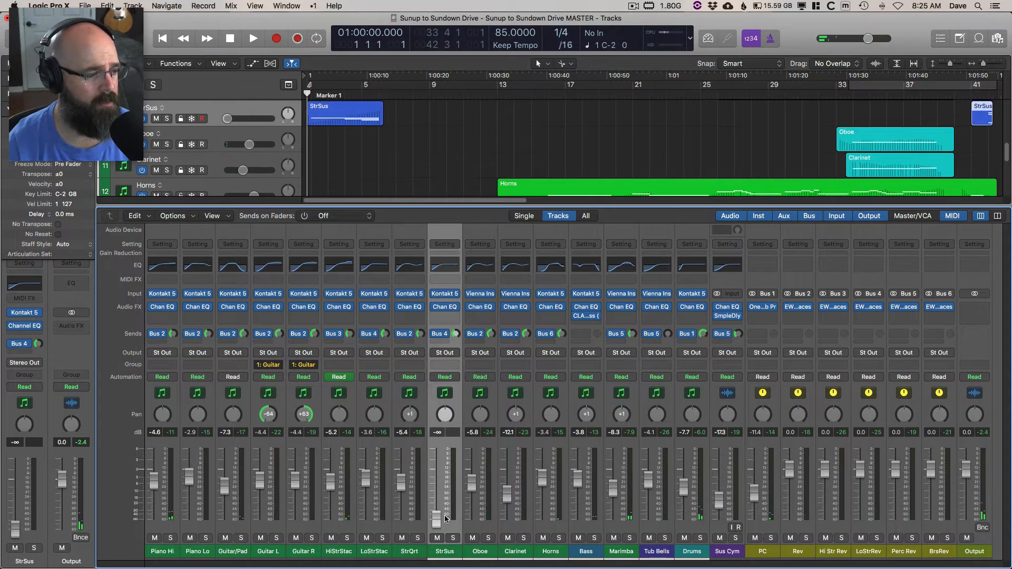
{"action": "key", "text": "space"}
{"action": "left_click_drag", "start_coordinate": [437, 518], "coordinate": [436, 485]}
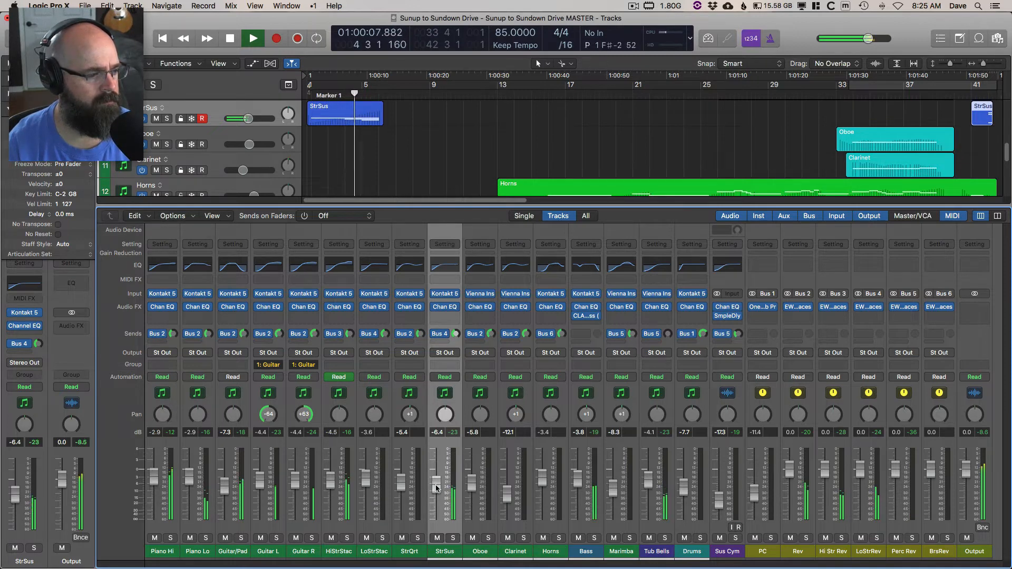
{"action": "left_click_drag", "start_coordinate": [436, 487], "coordinate": [441, 481]}
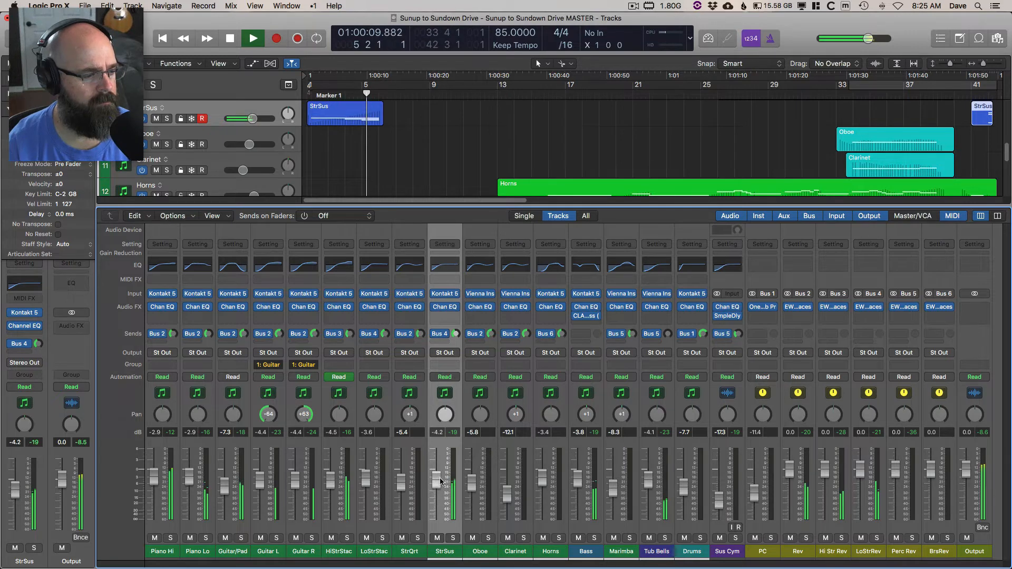
While the song plays, set Bass to -1.6 dB, Piano Lo to -1.3 dB, Guitar/Pad to -4.5 dB and the grouped guitars to -4.8 dB
{"action": "left_click_drag", "start_coordinate": [578, 479], "coordinate": [578, 473]}
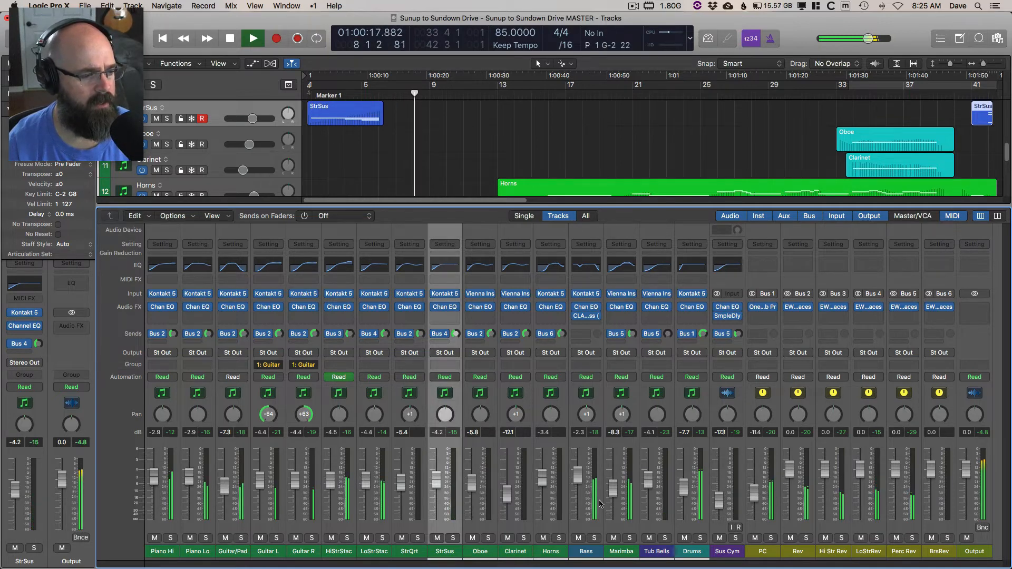
{"action": "left_click_drag", "start_coordinate": [578, 480], "coordinate": [579, 477]}
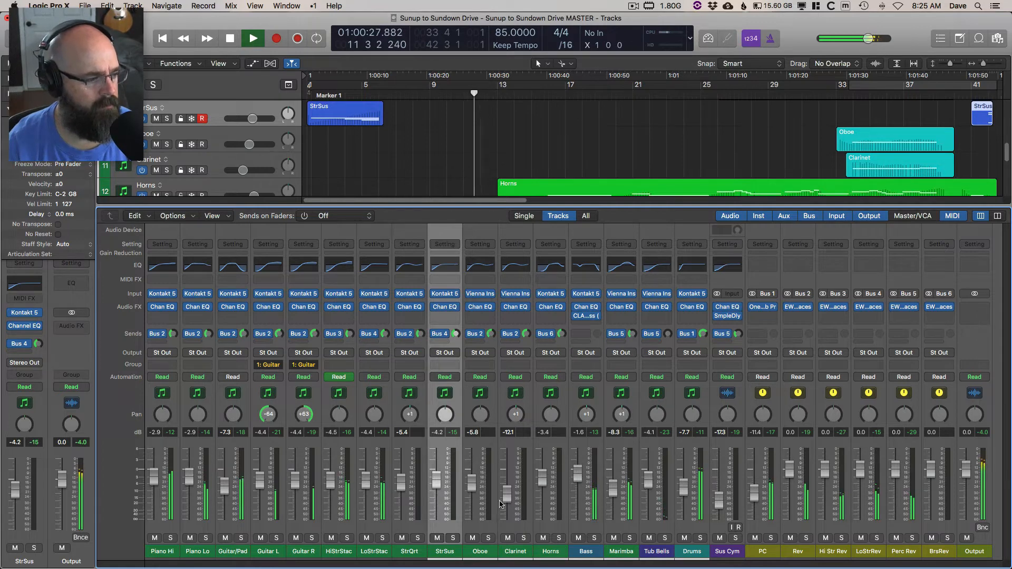
{"action": "left_click_drag", "start_coordinate": [294, 485], "coordinate": [293, 483]}
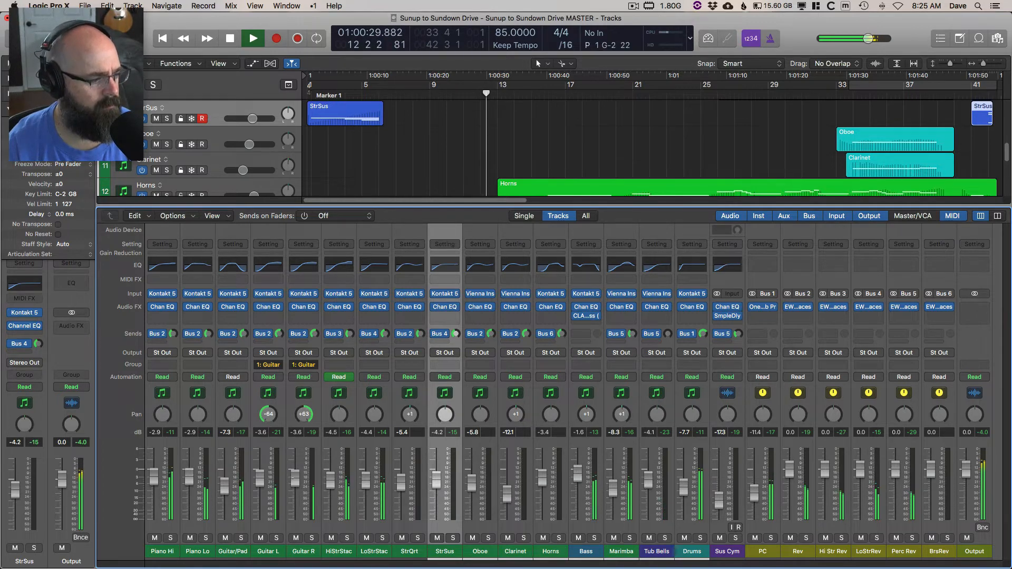
{"action": "left_click_drag", "start_coordinate": [225, 486], "coordinate": [190, 476]}
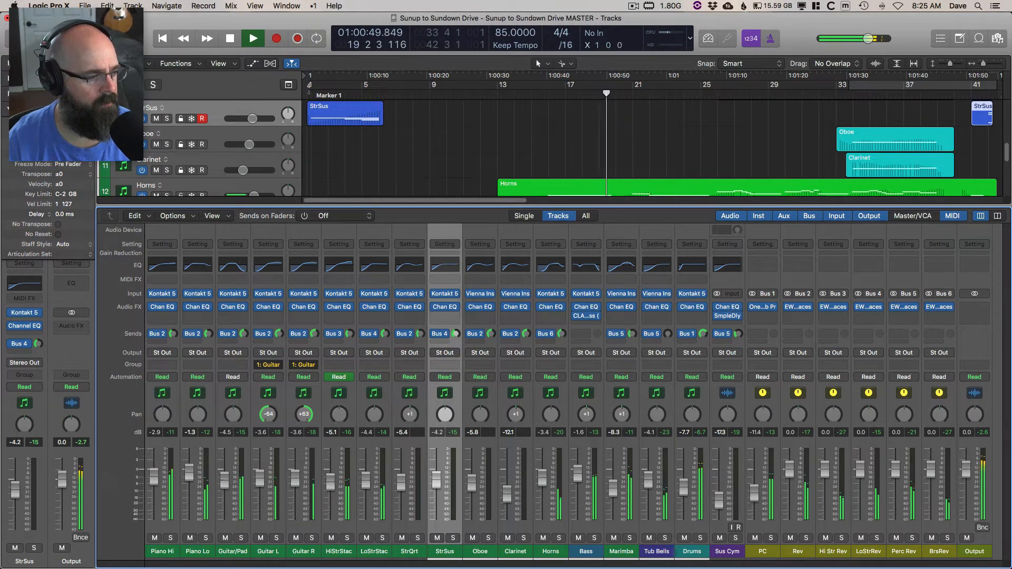
{"action": "left_click_drag", "start_coordinate": [259, 476], "coordinate": [261, 484]}
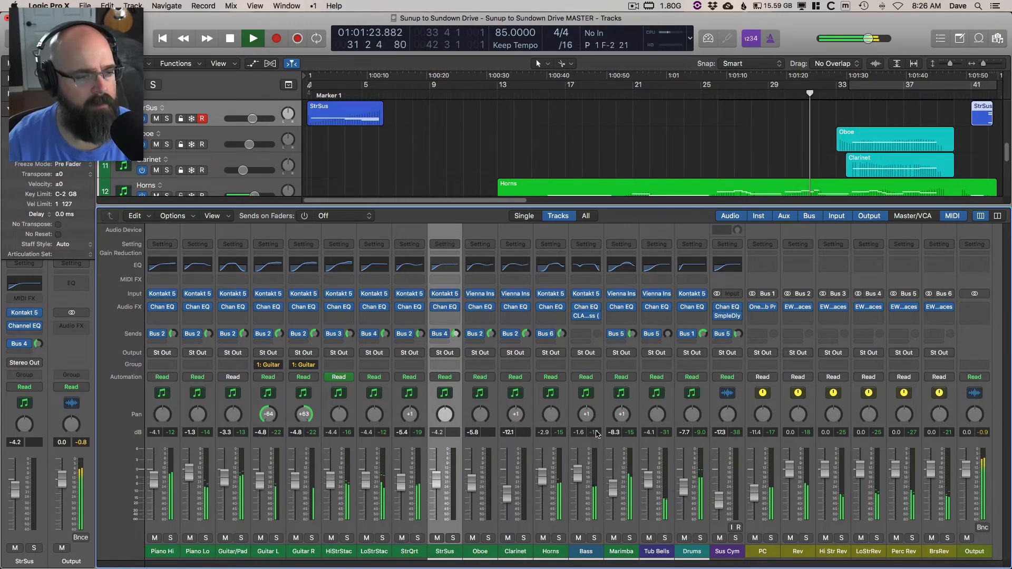
Stop playback, rewind by six bars, and replay the passage leading up to the Oboe and Clarinet entrance
{"action": "key", "text": "space"}
{"action": "key", "text": "comma"}
{"action": "key", "text": "comma"}
{"action": "key", "text": "comma"}
{"action": "key", "text": "comma"}
{"action": "key", "text": "comma"}
{"action": "key", "text": "comma"}
{"action": "key", "text": "space"}
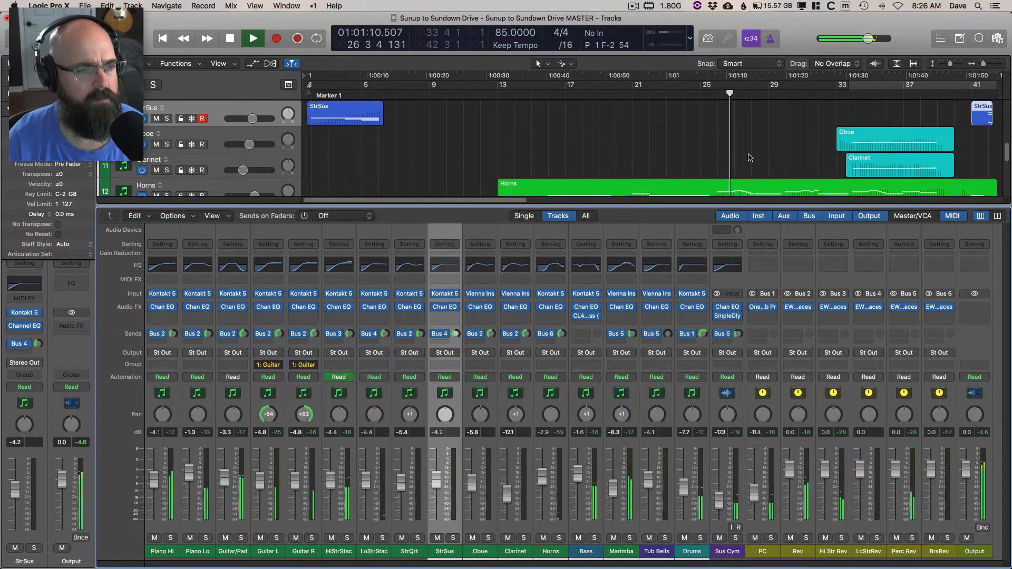
Briefly hide the mixer to check the arrangement, bring it back, and lower LoStrStac to -5.9 dB
{"action": "key", "text": "x"}
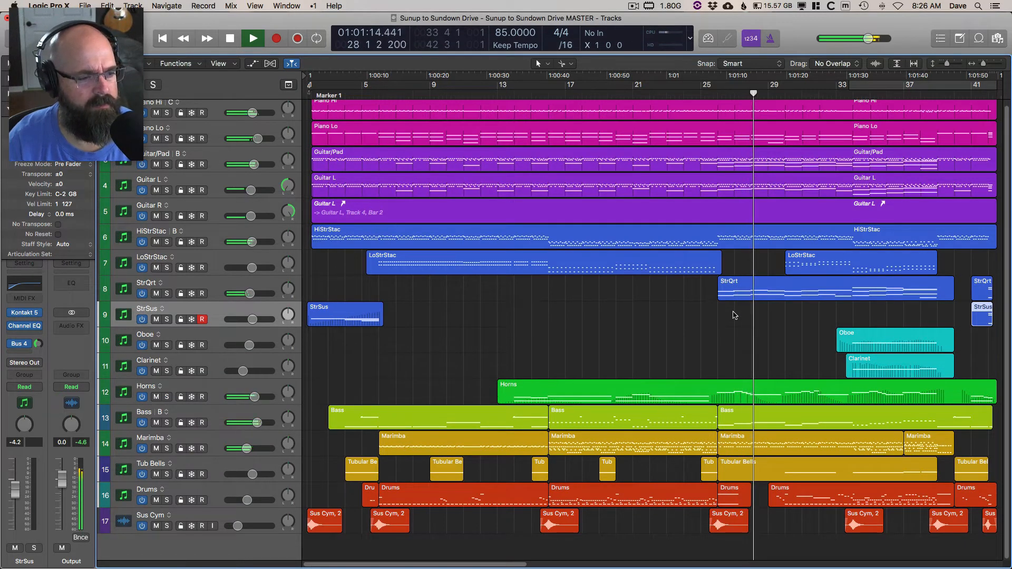
{"action": "key", "text": "x"}
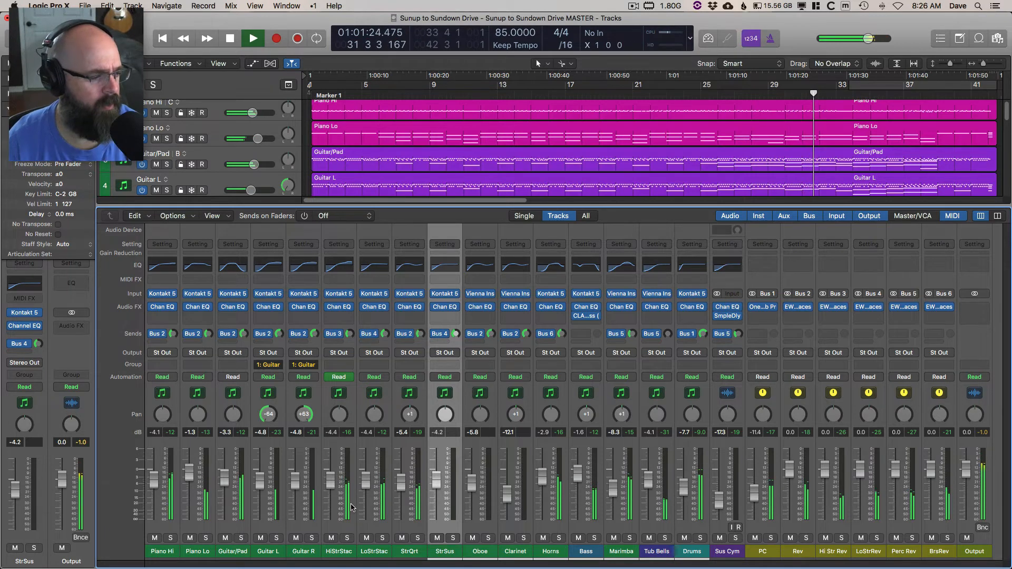
{"action": "left_click_drag", "start_coordinate": [366, 482], "coordinate": [366, 485]}
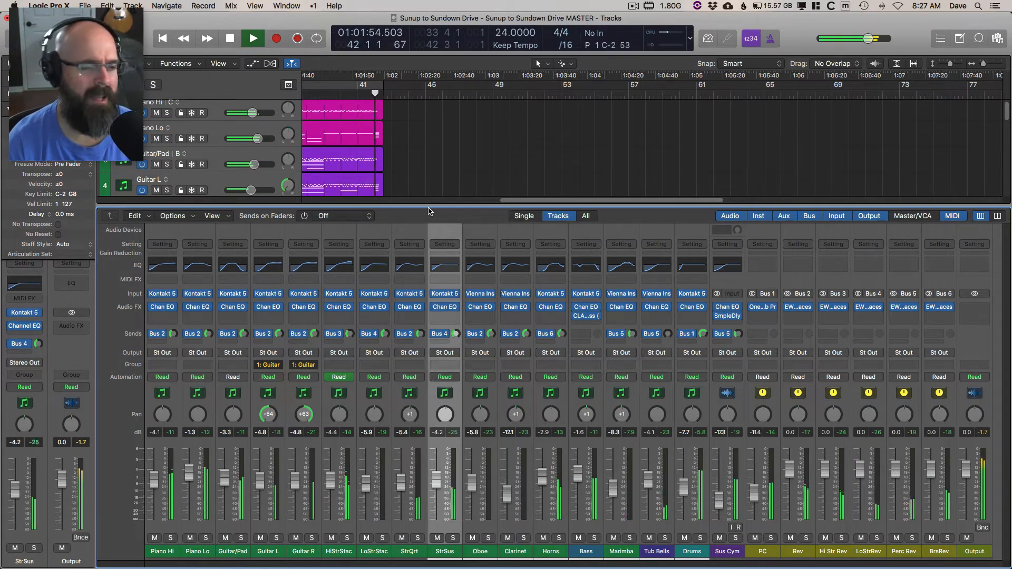
Stop at the song's end, return to the beginning, hide the mixer, and play the finished mix over the full arrangement
{"action": "left_click", "coordinate": [427, 157]}
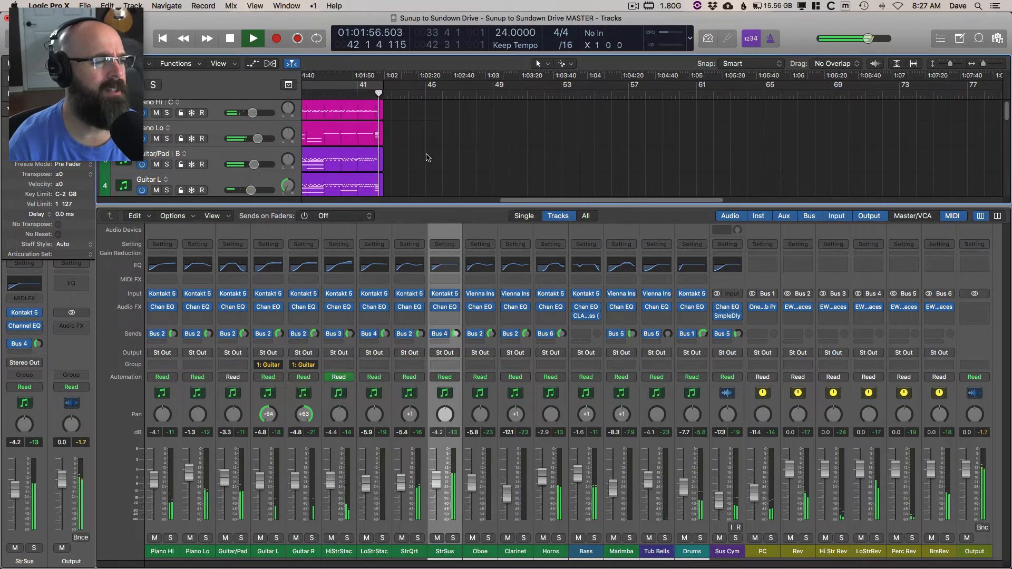
{"action": "key", "text": "space"}
{"action": "key", "text": "Return"}
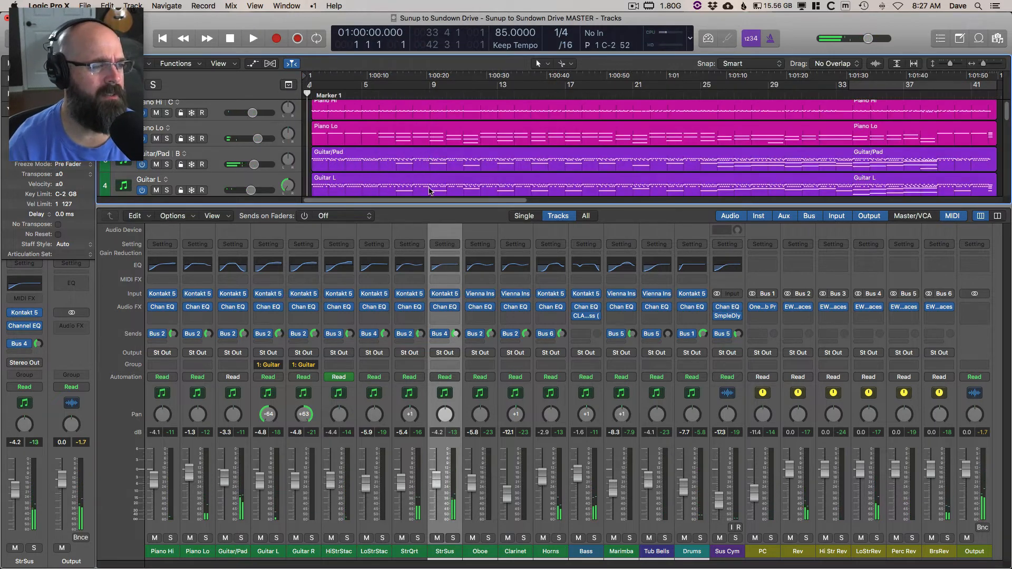
{"action": "key", "text": "x"}
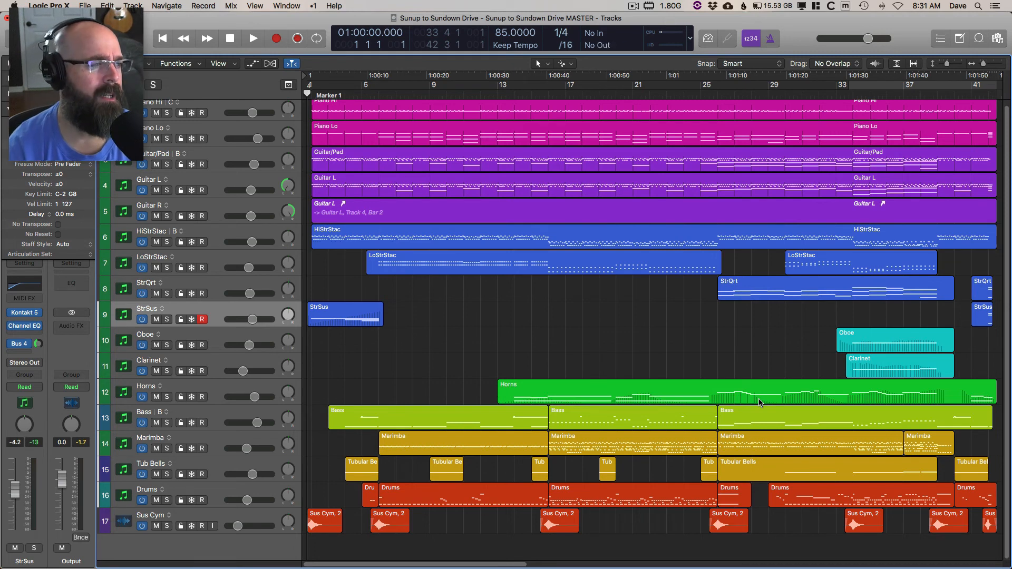
{"action": "key", "text": "space"}
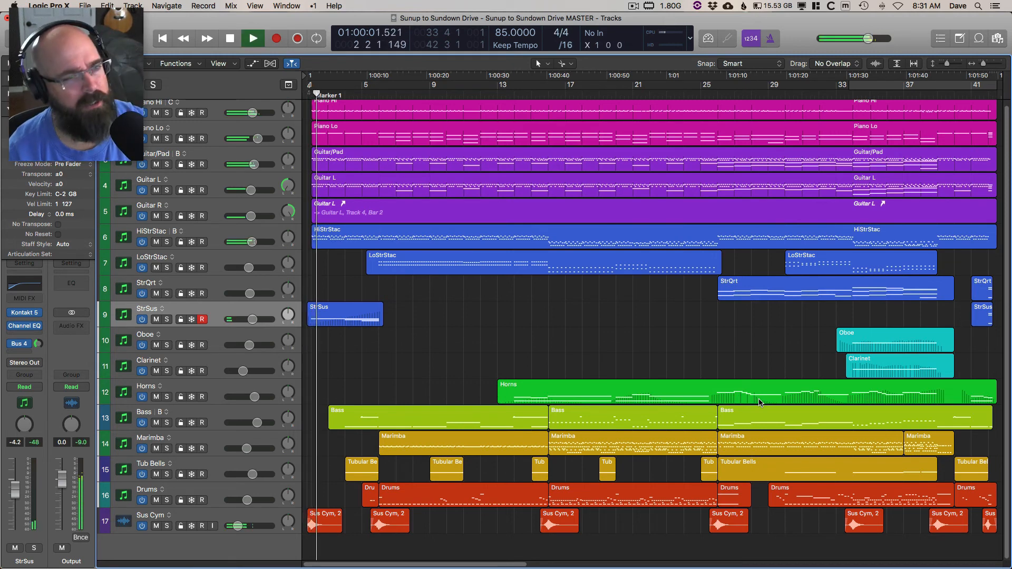